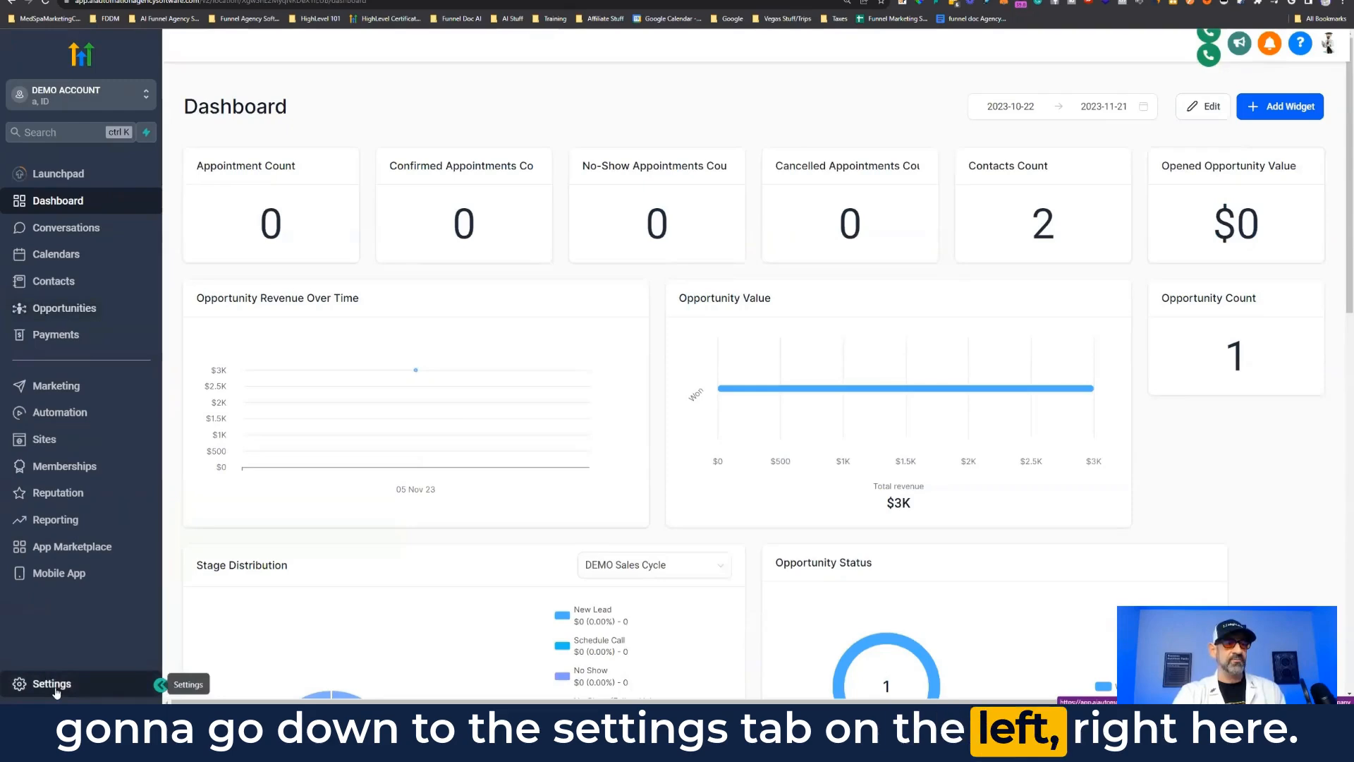
Step: Go to Settings > Email Services and start creating a dedicated sending domain
left_click(56, 691)
scroll(82, 311, "down", 3)
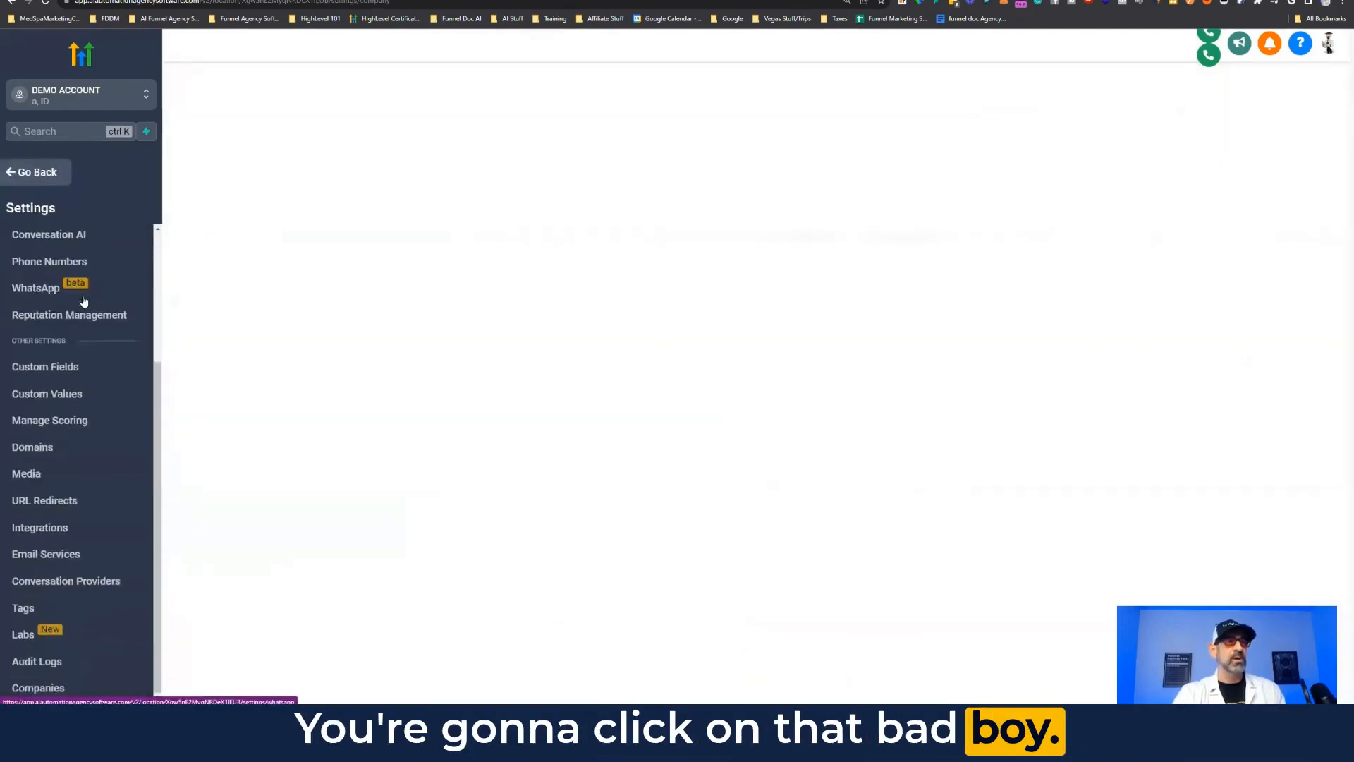
left_click(45, 555)
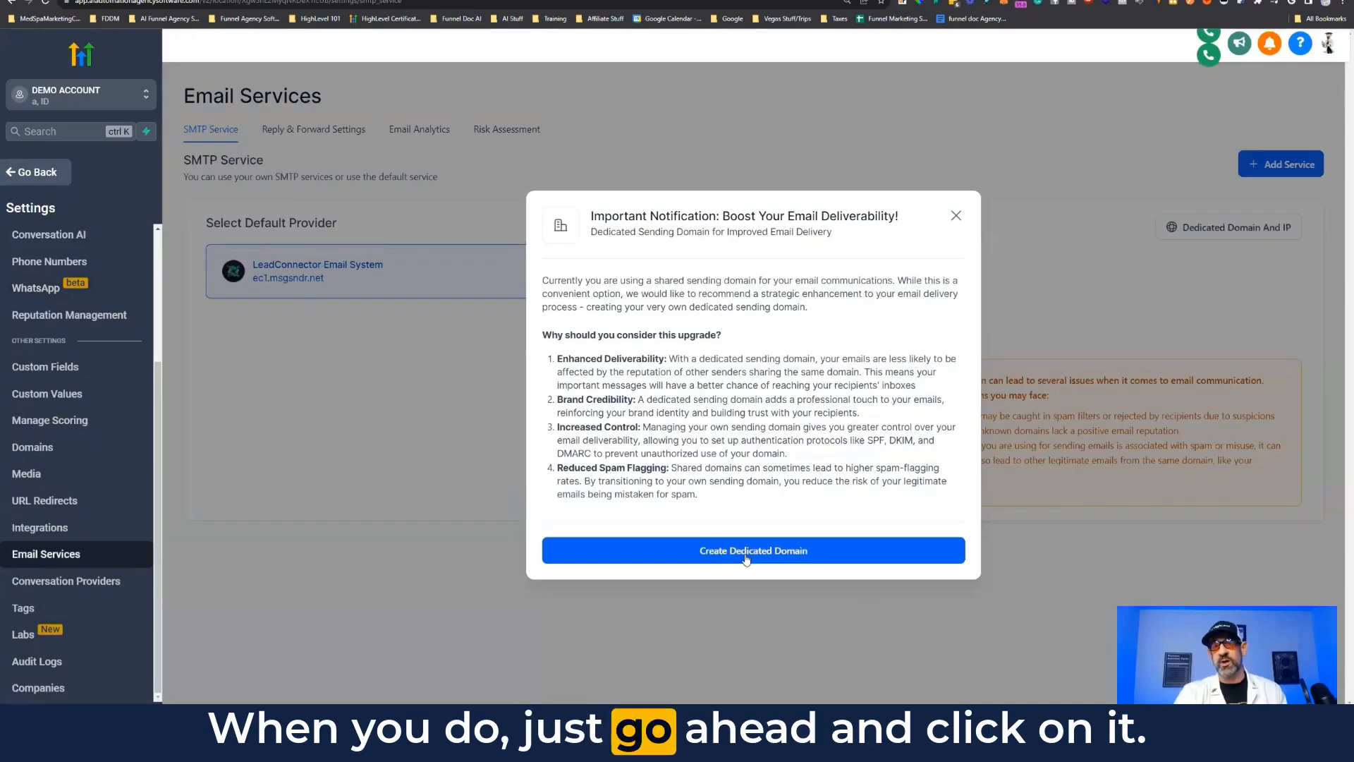
left_click(747, 559)
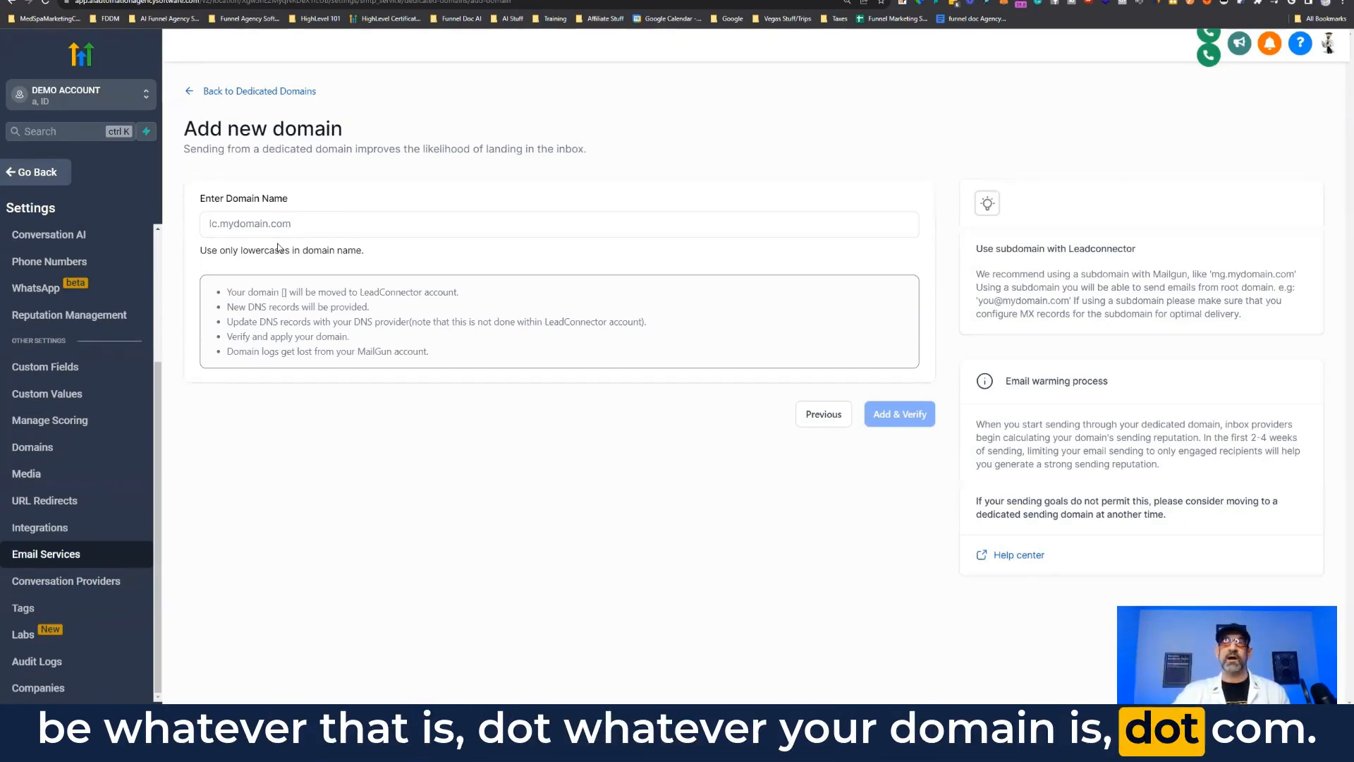
Step: Add and verify mail.funneldocai.com, choosing to add its DNS records manually
left_click(227, 222)
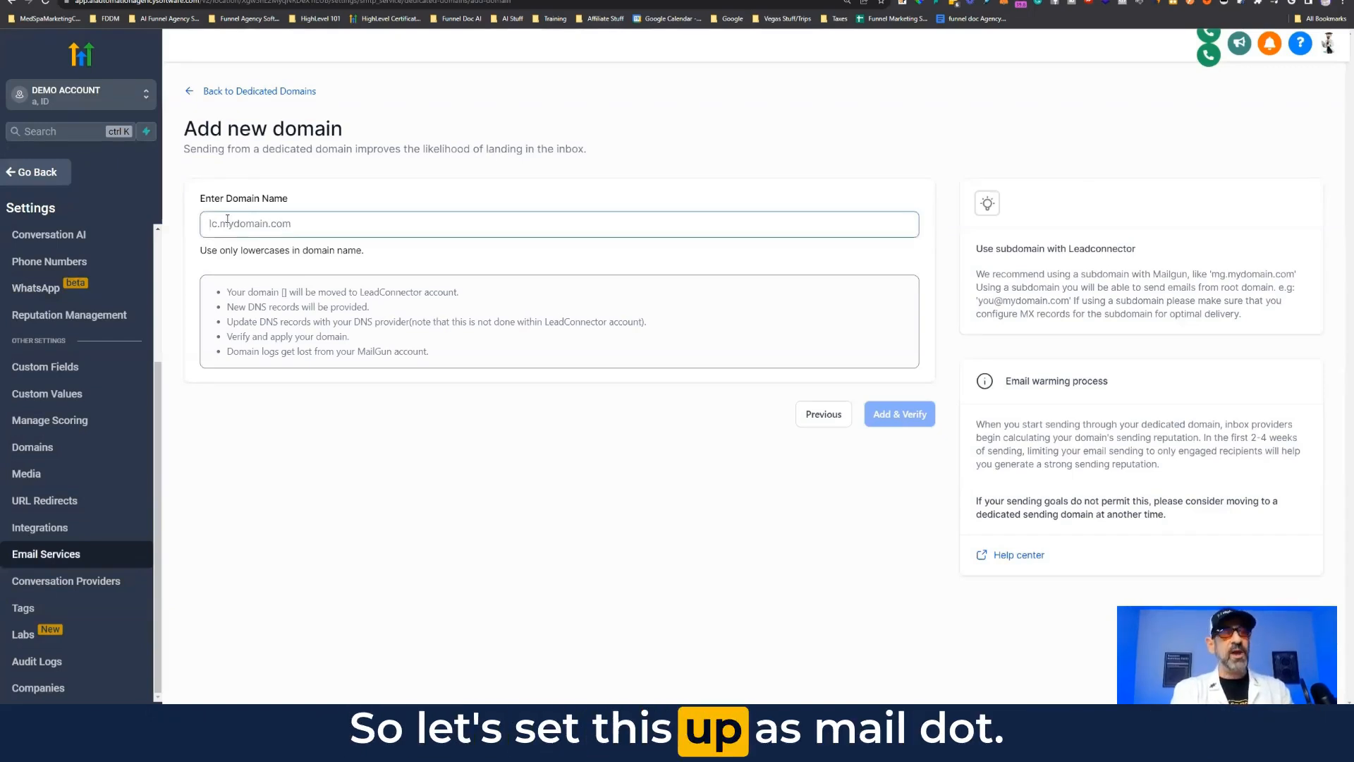
type("mail.")
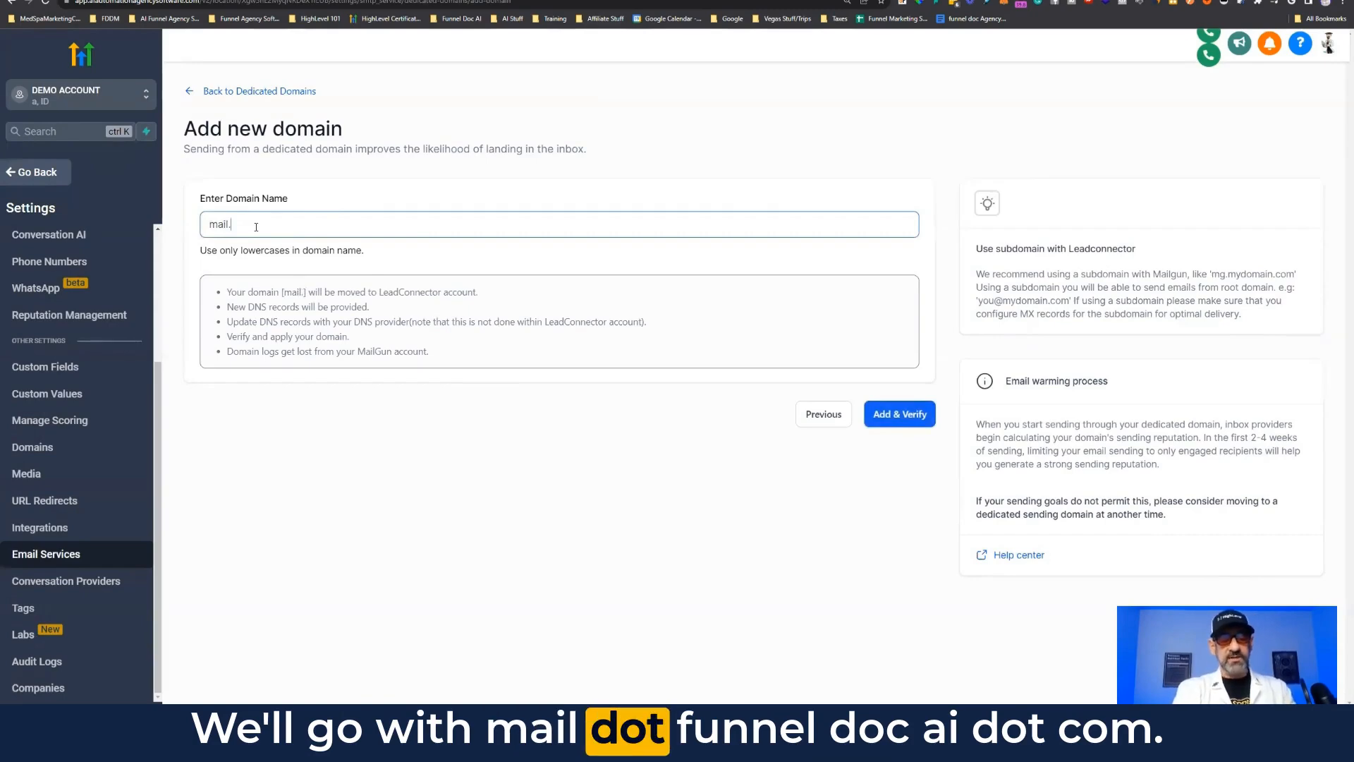
type("funneldocai")
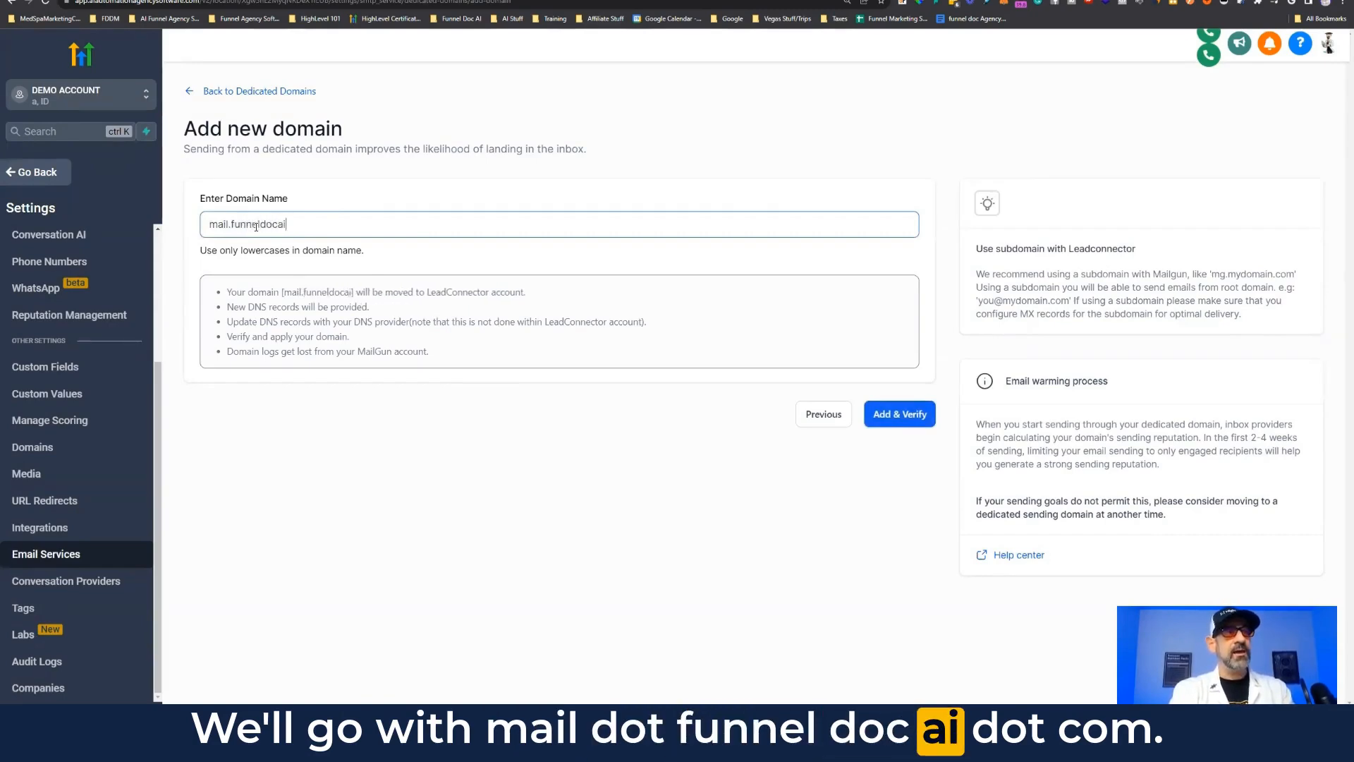
type(".com")
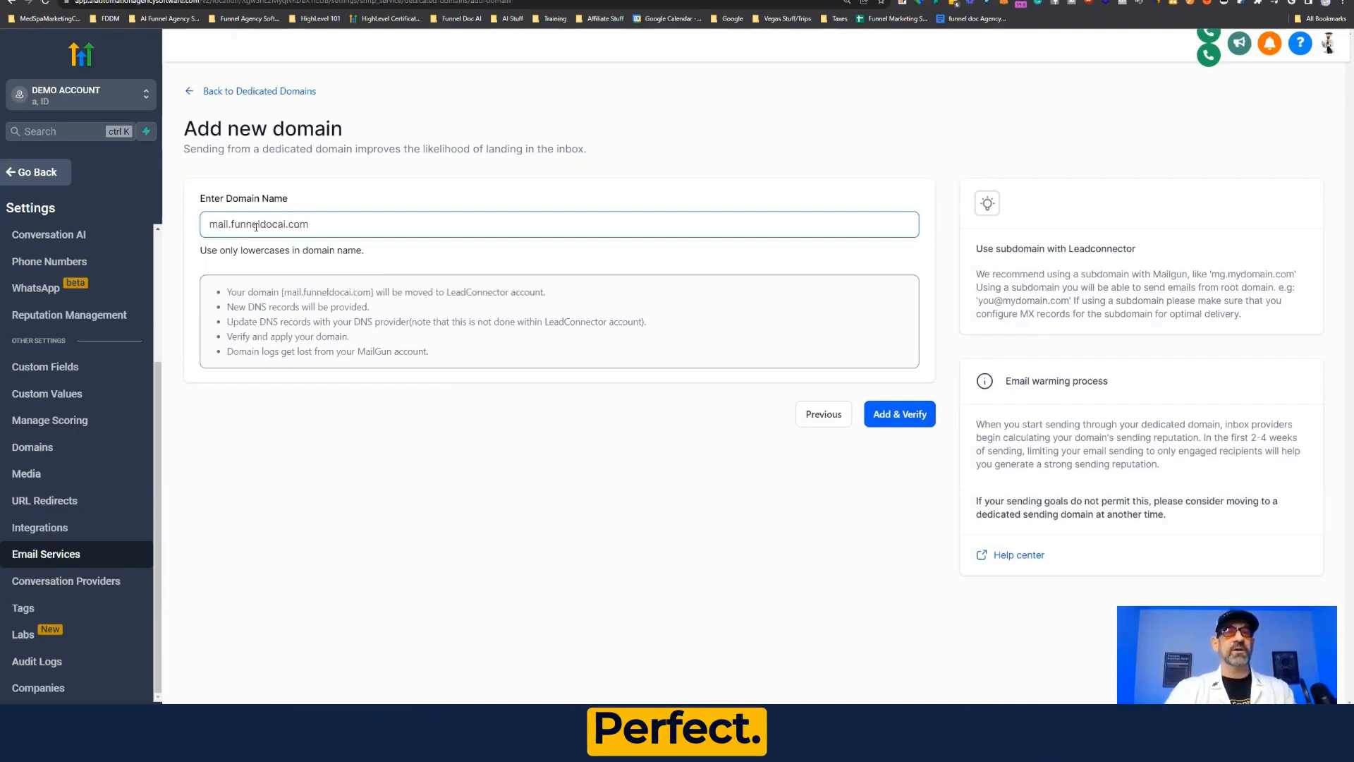
left_click(906, 419)
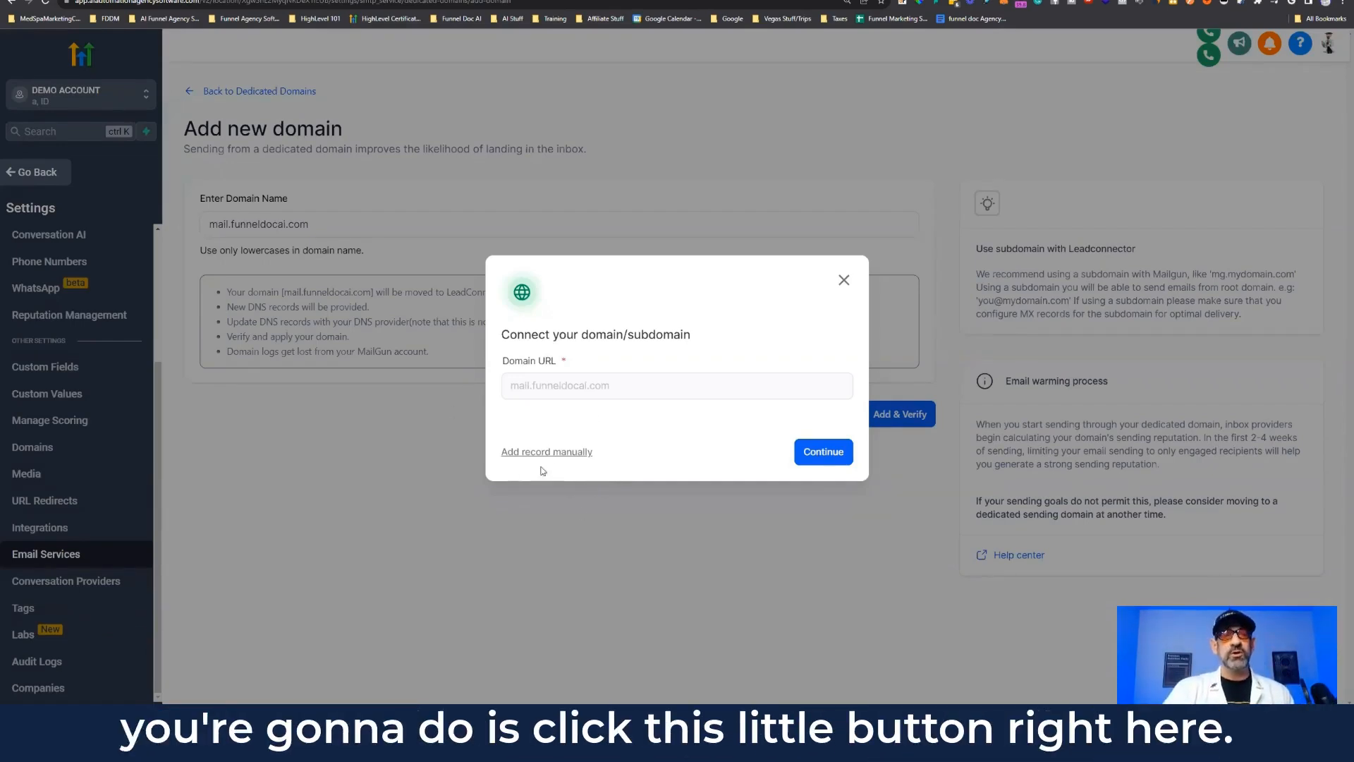
left_click(519, 451)
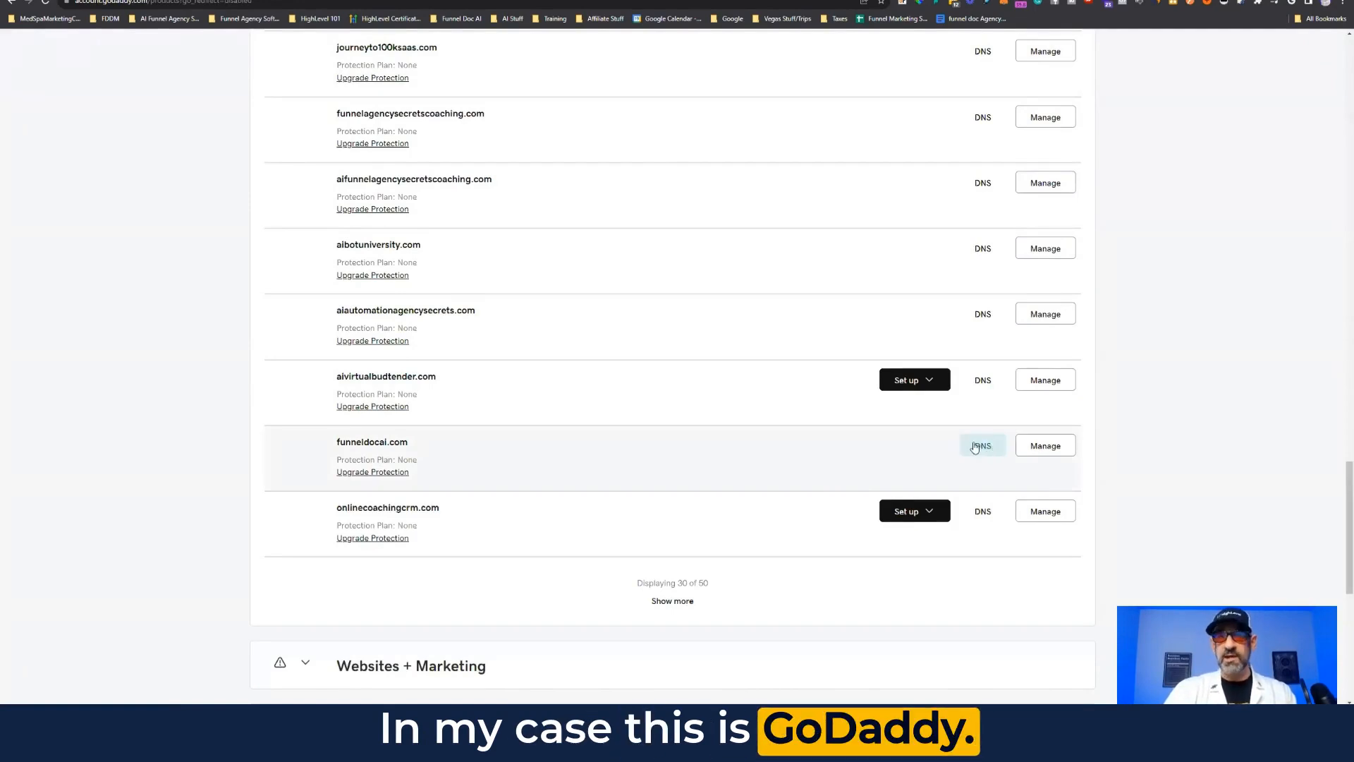
Step: In GoDaddy's DNS settings for funneldocai.com, add a new TXT record
left_click(980, 446)
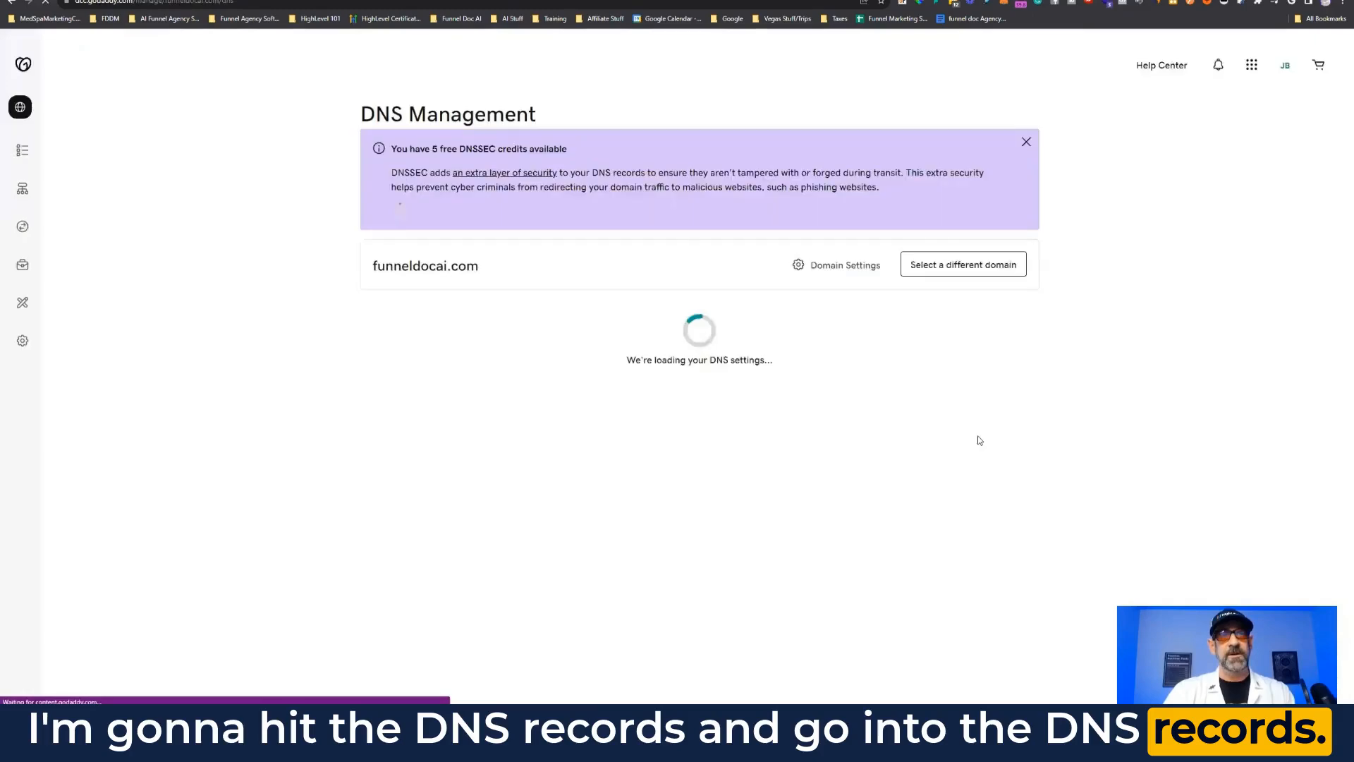
scroll(733, 385, "down", 1)
scroll(733, 385, "down", 1)
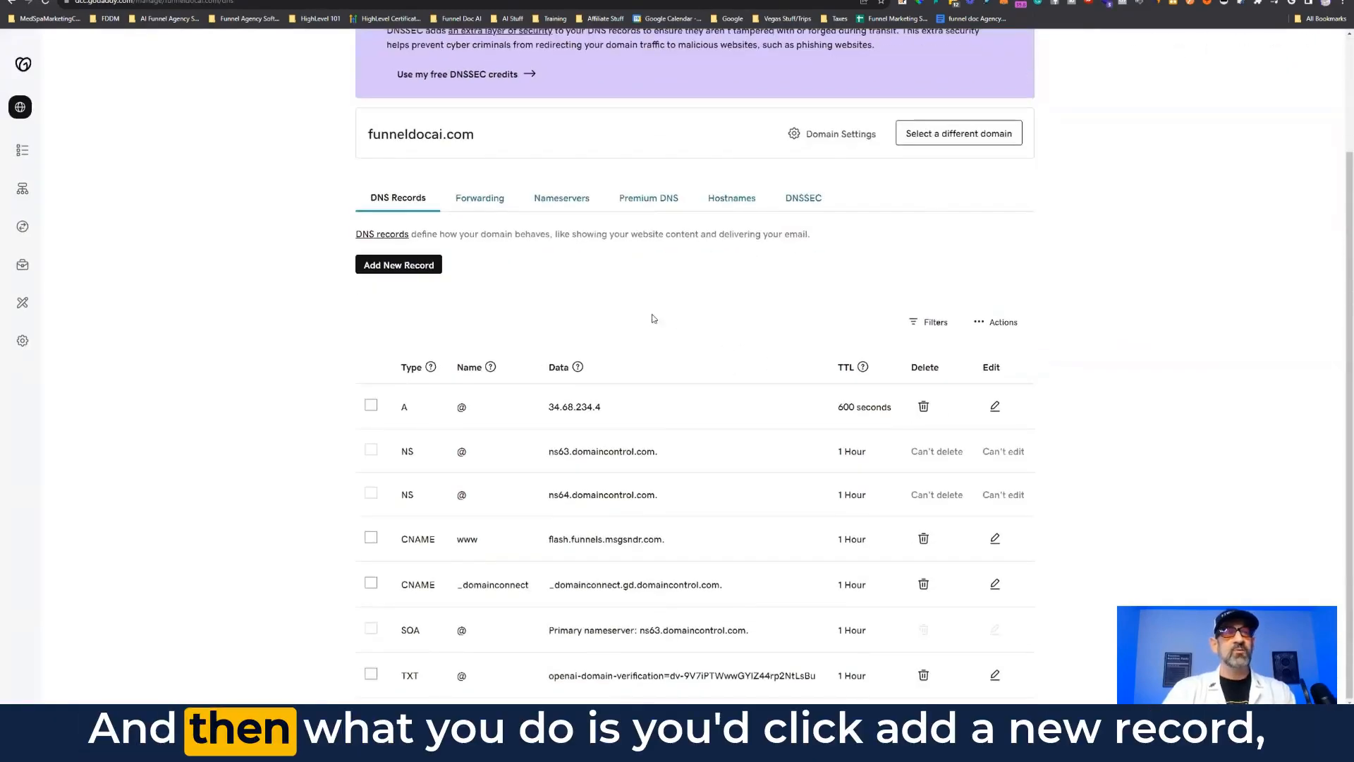
left_click(411, 273)
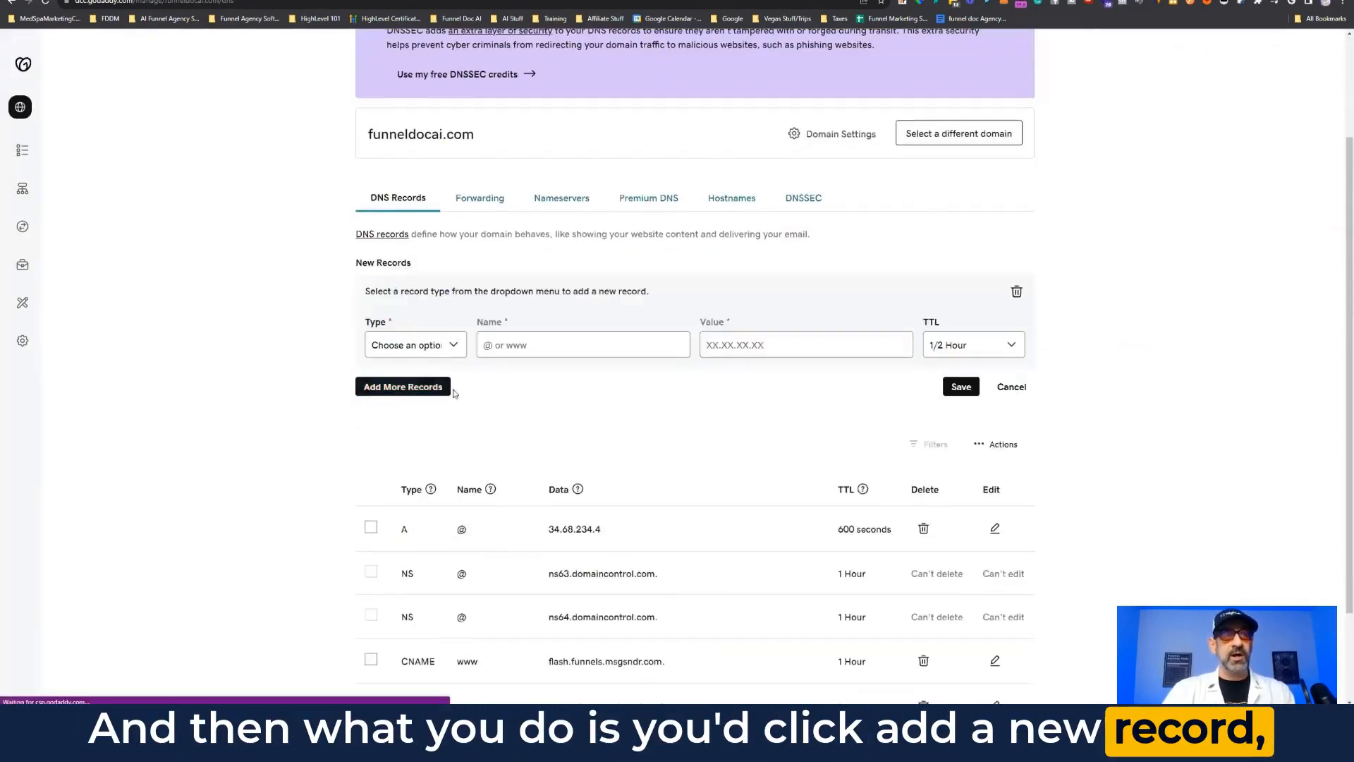
left_click(86, 1)
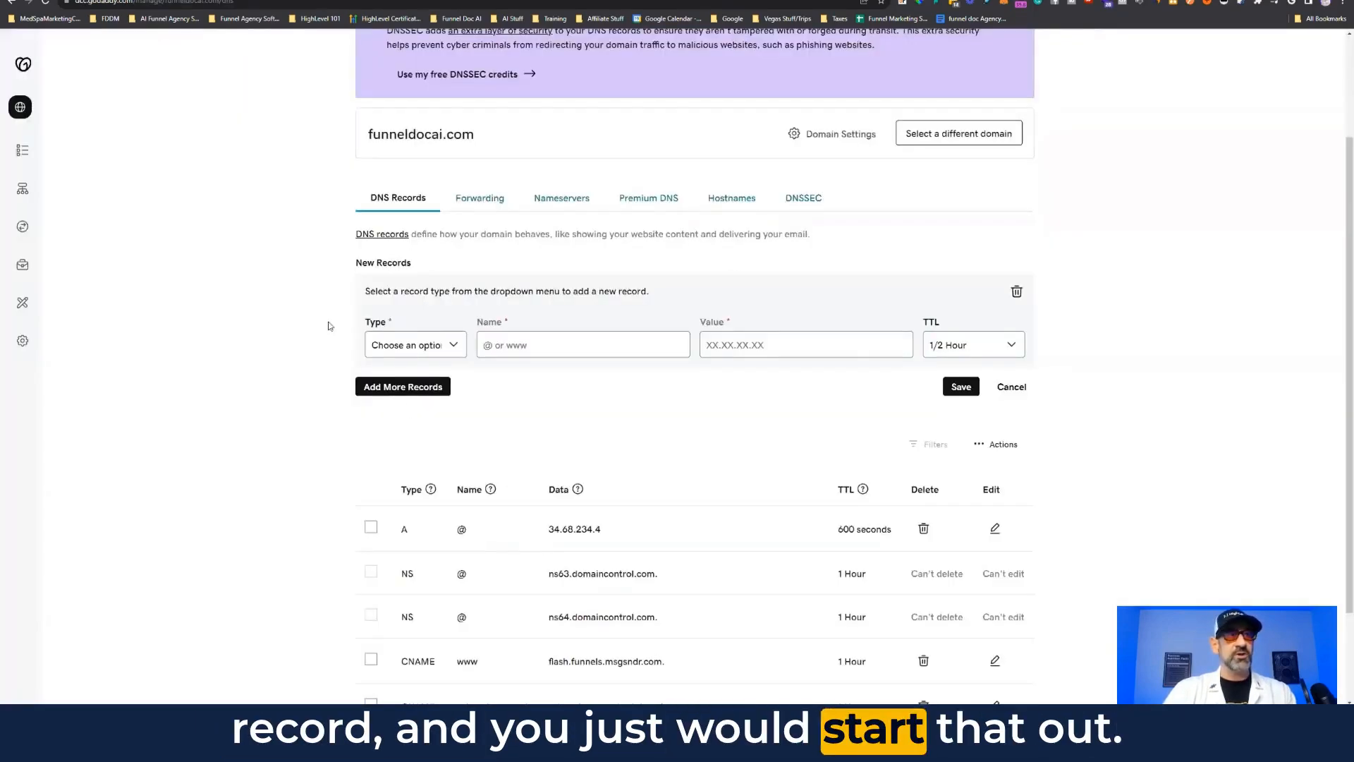
left_click(414, 345)
left_click(411, 431)
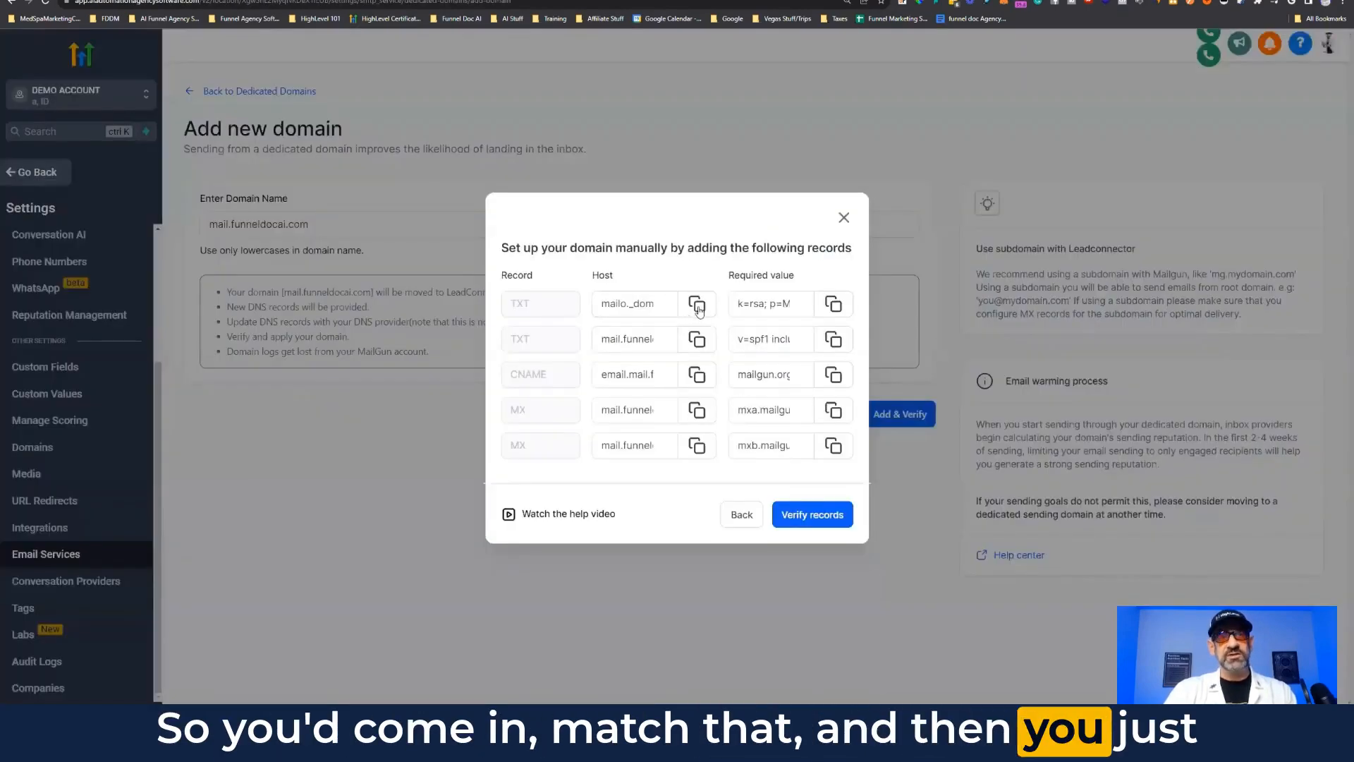
Step: Name the TXT record mailo._domainkey.mail, dropping the trailing .funneldocai.com
left_click(697, 304)
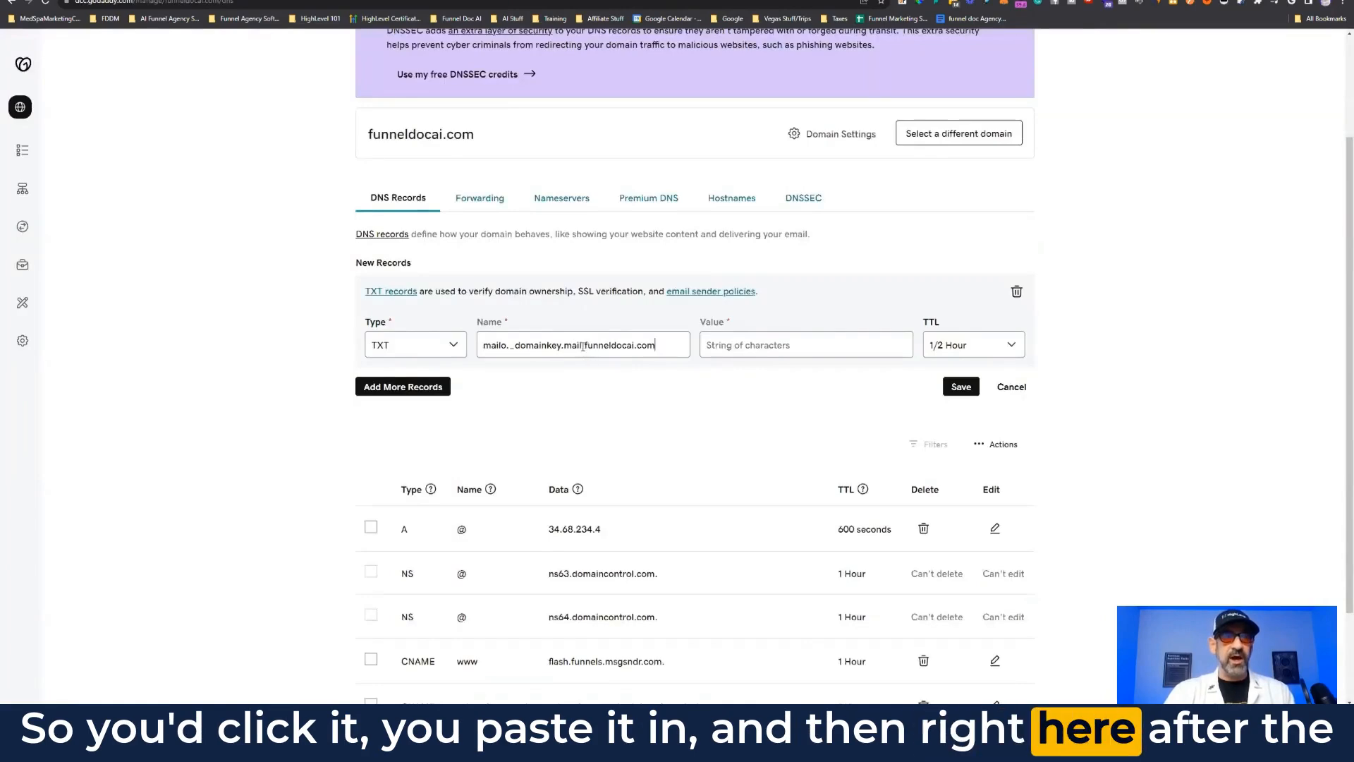
left_click_drag(584, 345, 656, 345)
key("BackSpace")
key("BackSpace")
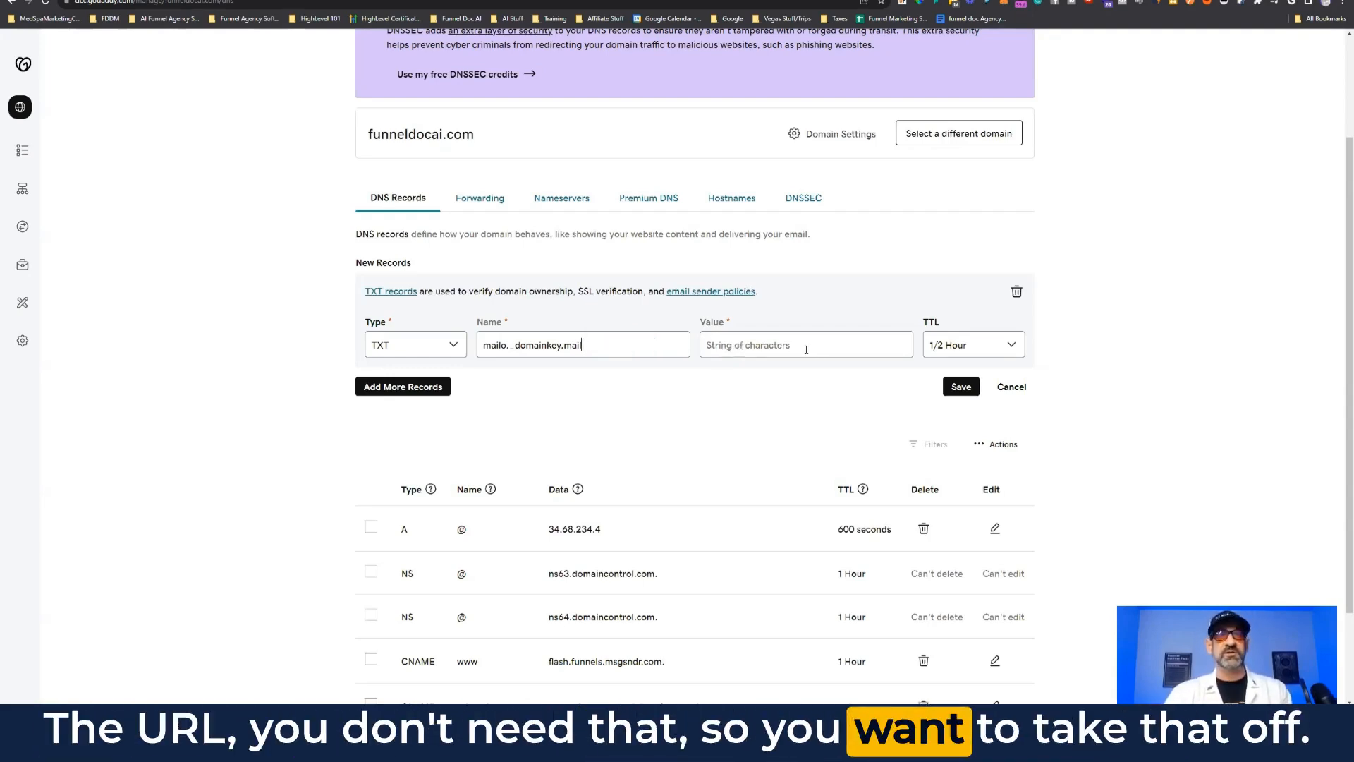
key("ctrl+Tab")
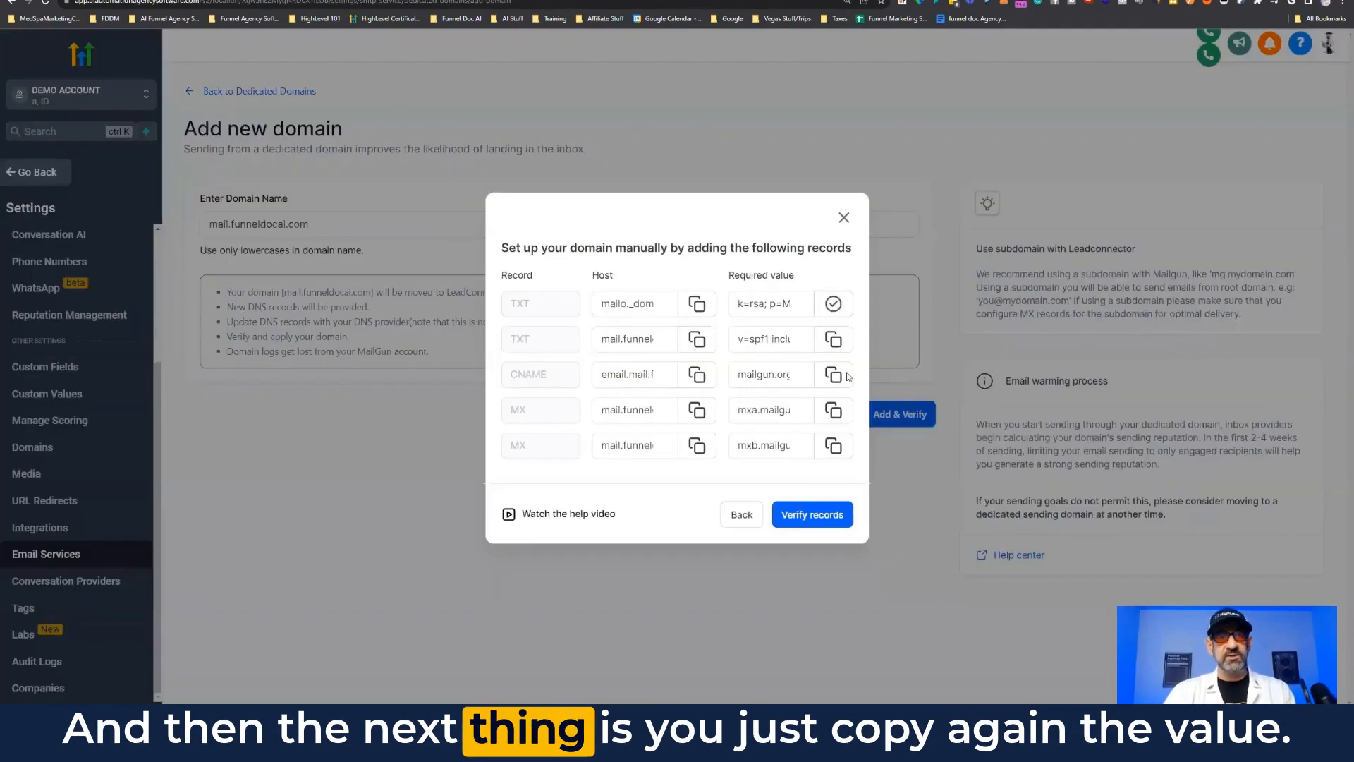
Step: Paste the copied k=rsa DKIM key into the GoDaddy record's value
key("ctrl+shift+Tab")
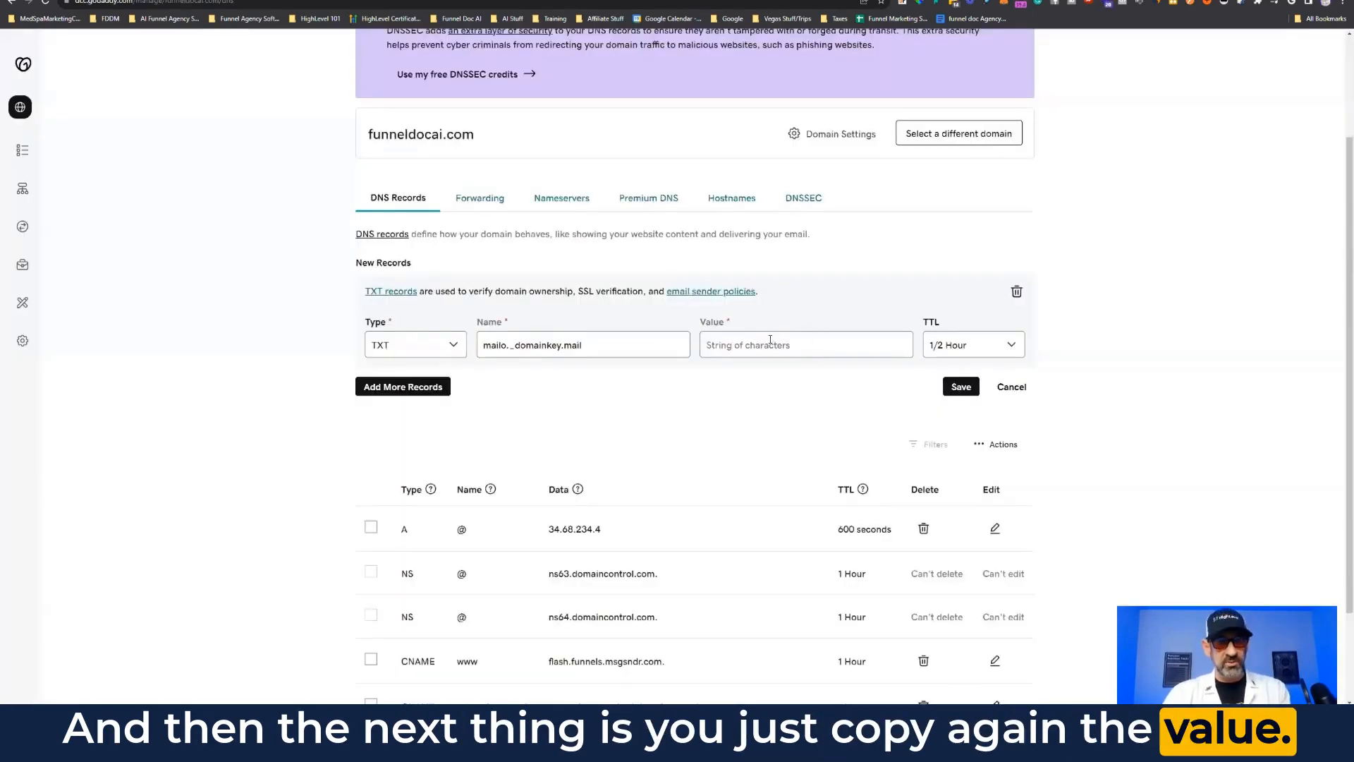
left_click(770, 341)
key("ctrl+v")
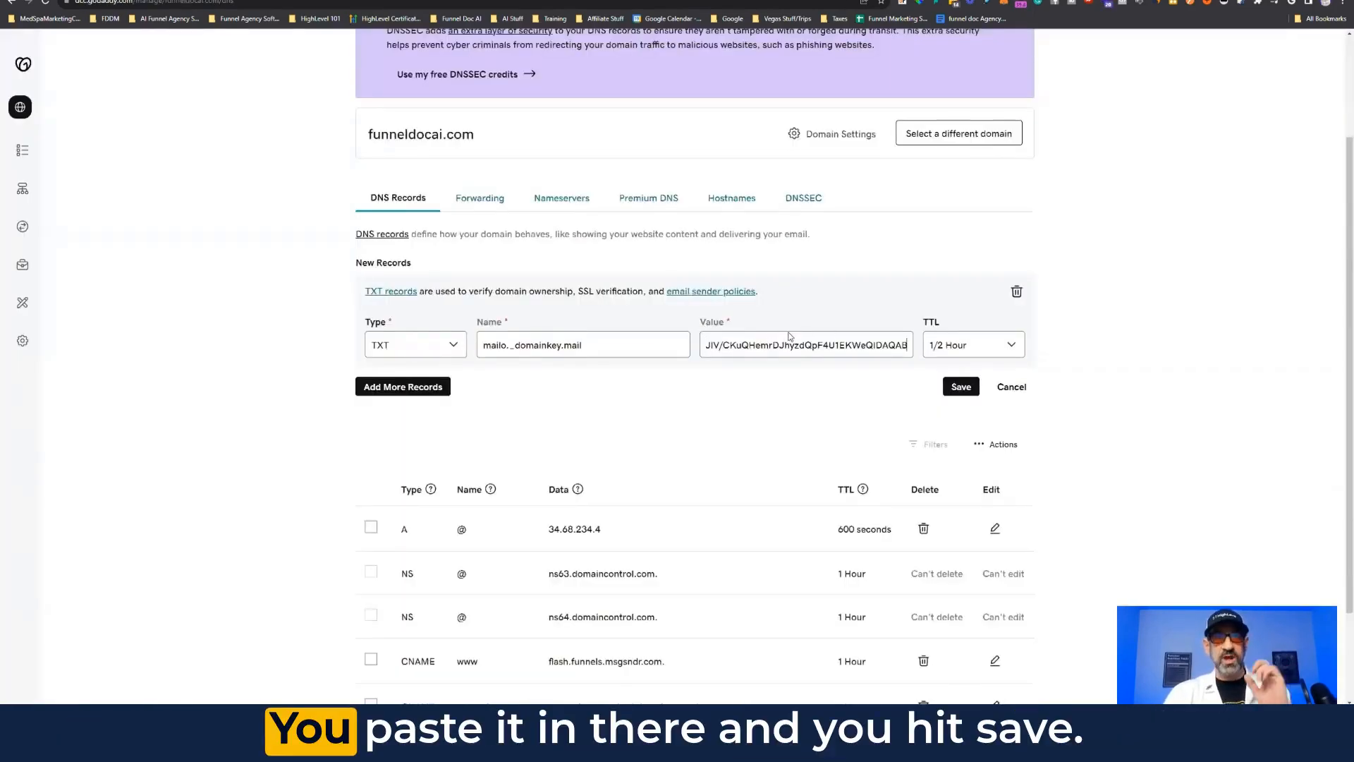
right_click(968, 392)
key("Escape")
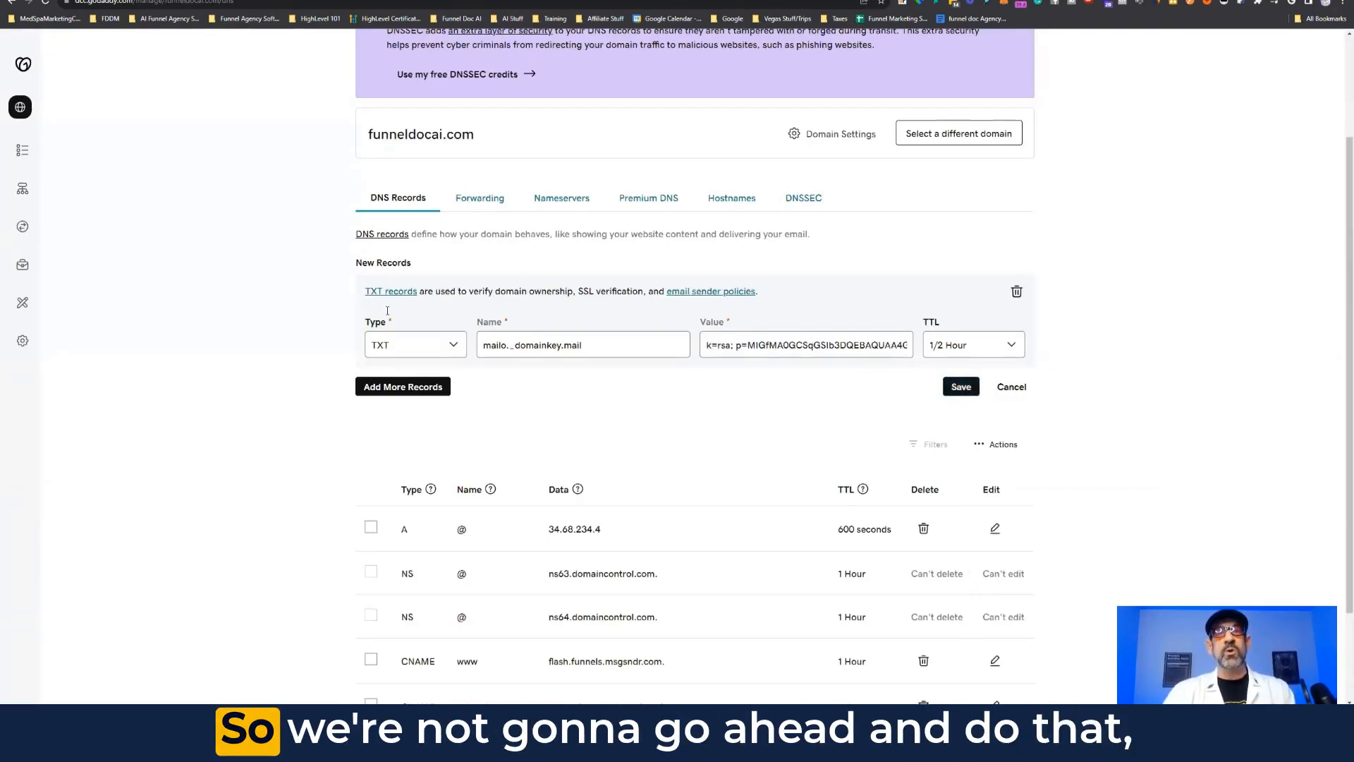
key("ctrl+Tab")
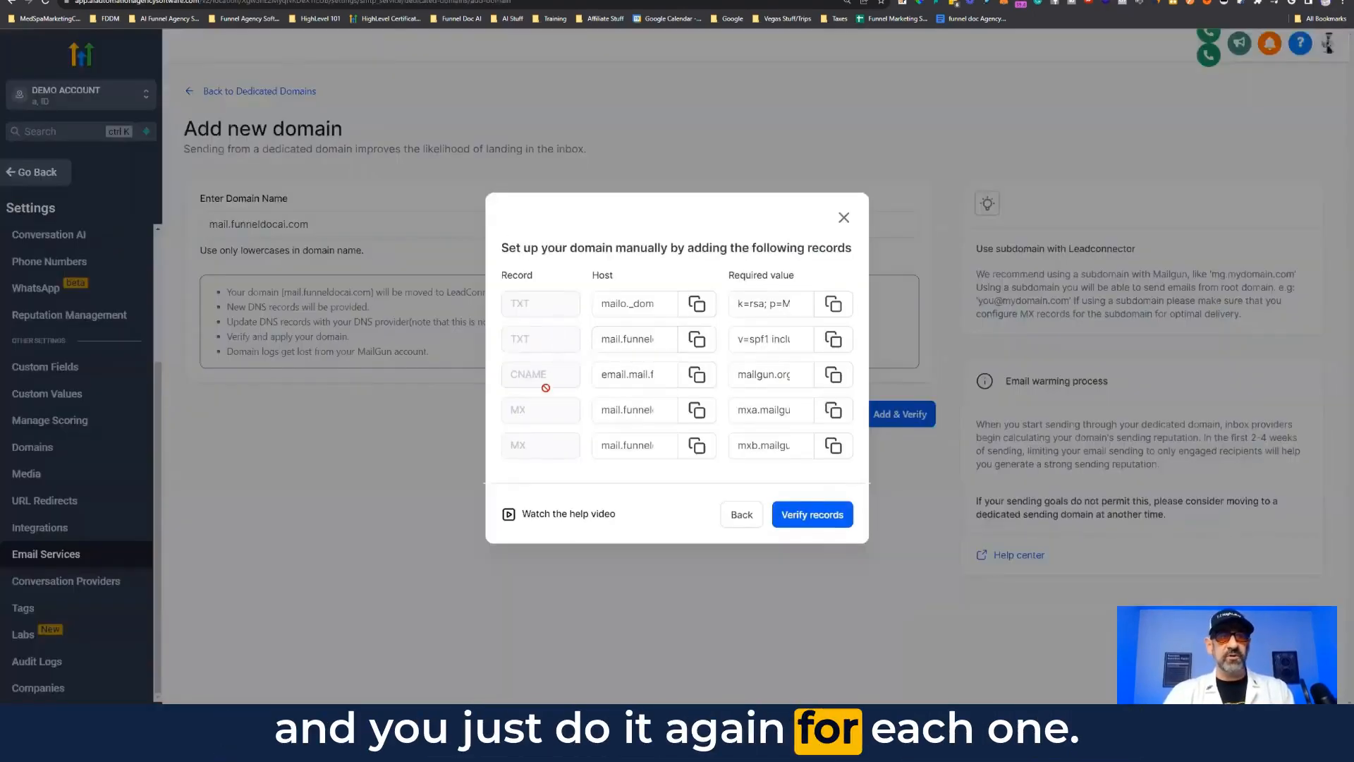
key("ctrl+Tab")
Step: Change the record type to CNAME and set its name to mailo._domainkey.mail
left_click(430, 345)
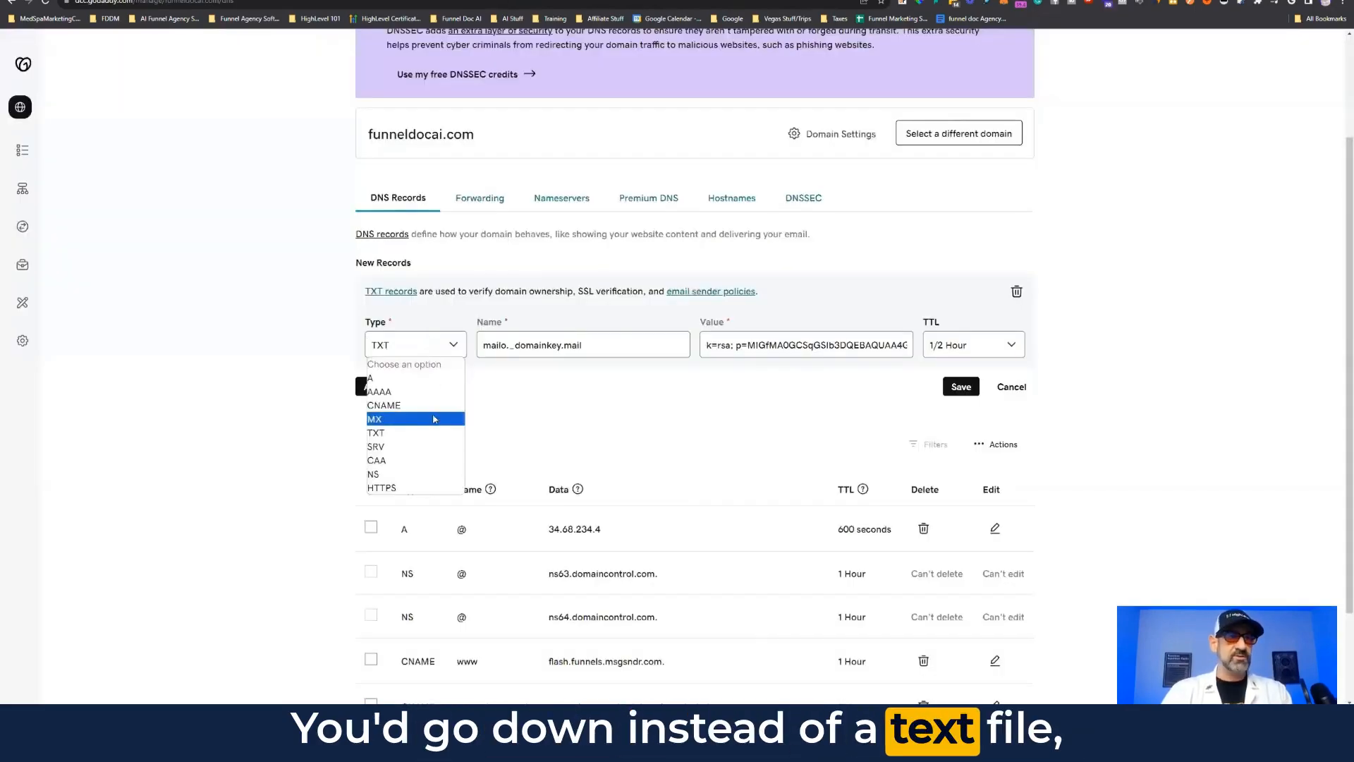
left_click(441, 405)
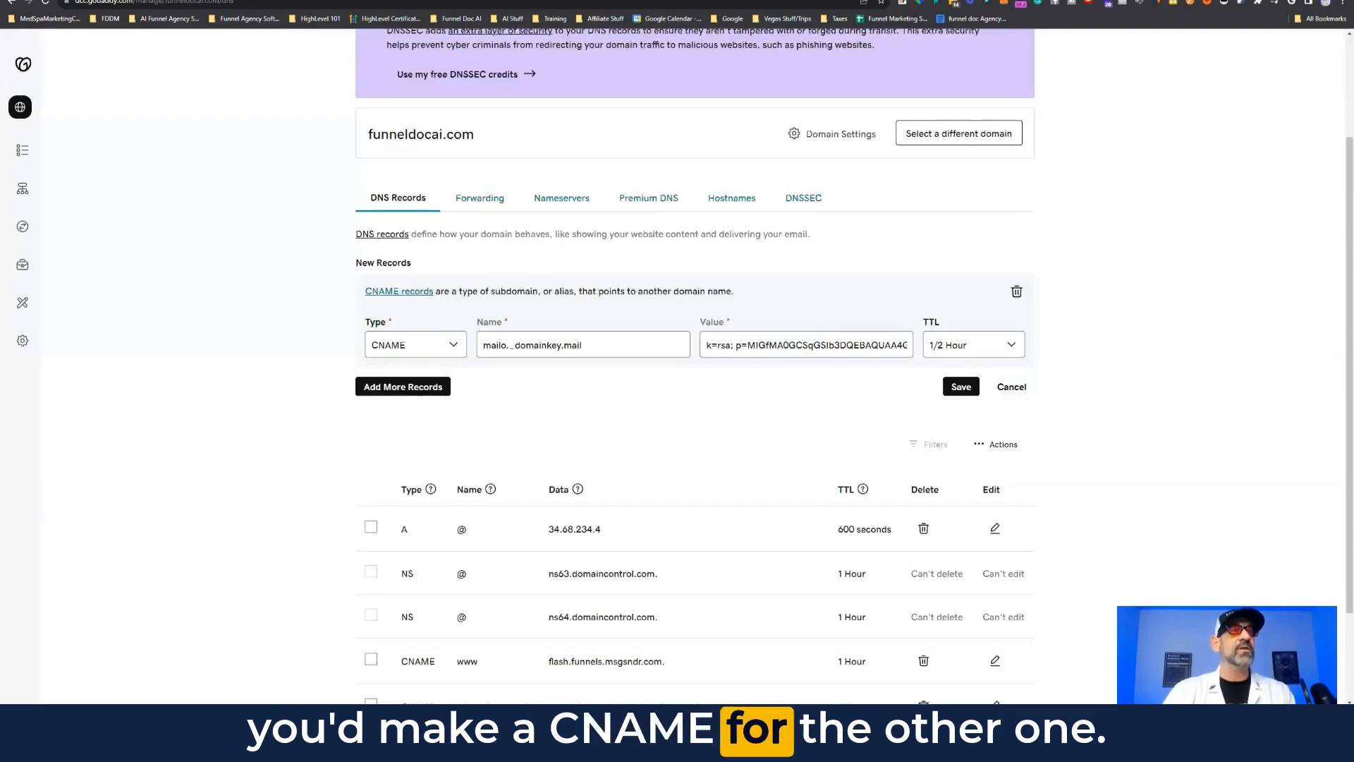
key("ctrl+Tab")
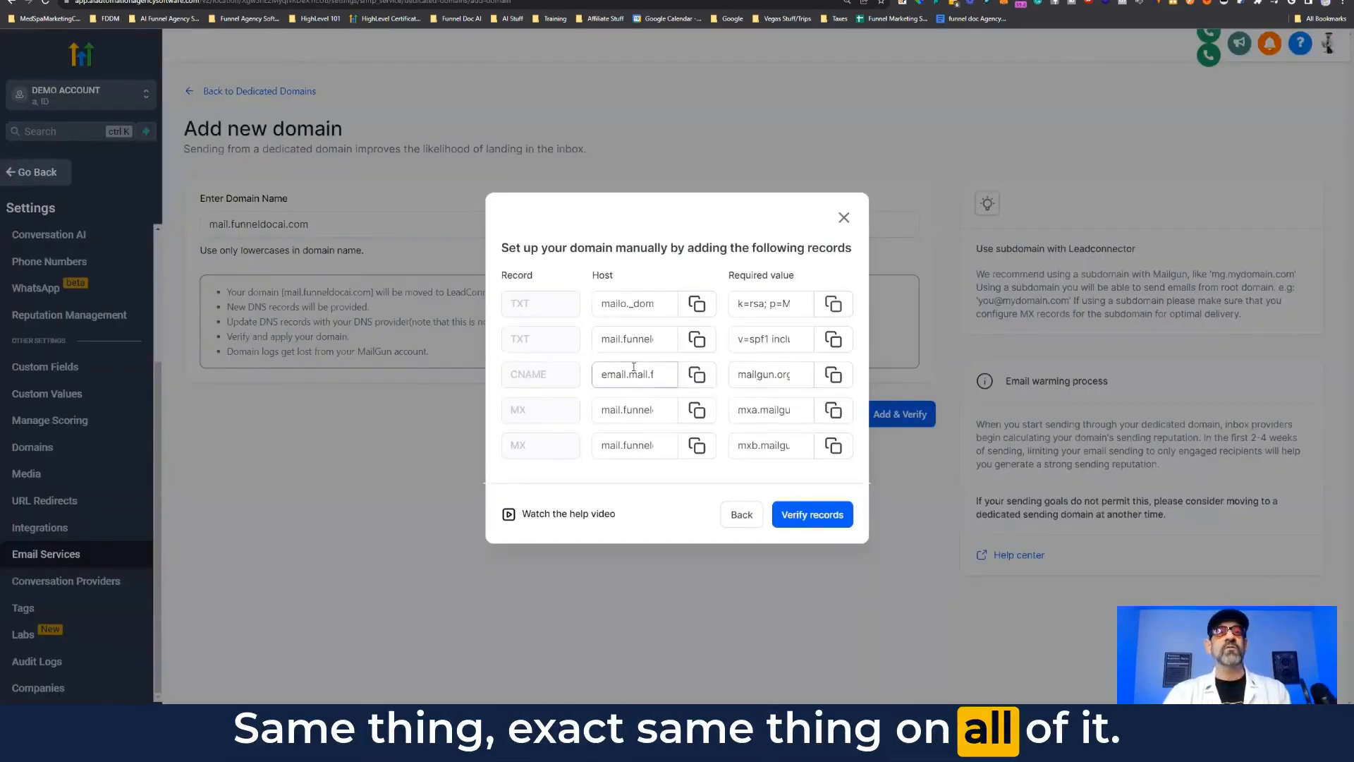
key("ctrl+Tab")
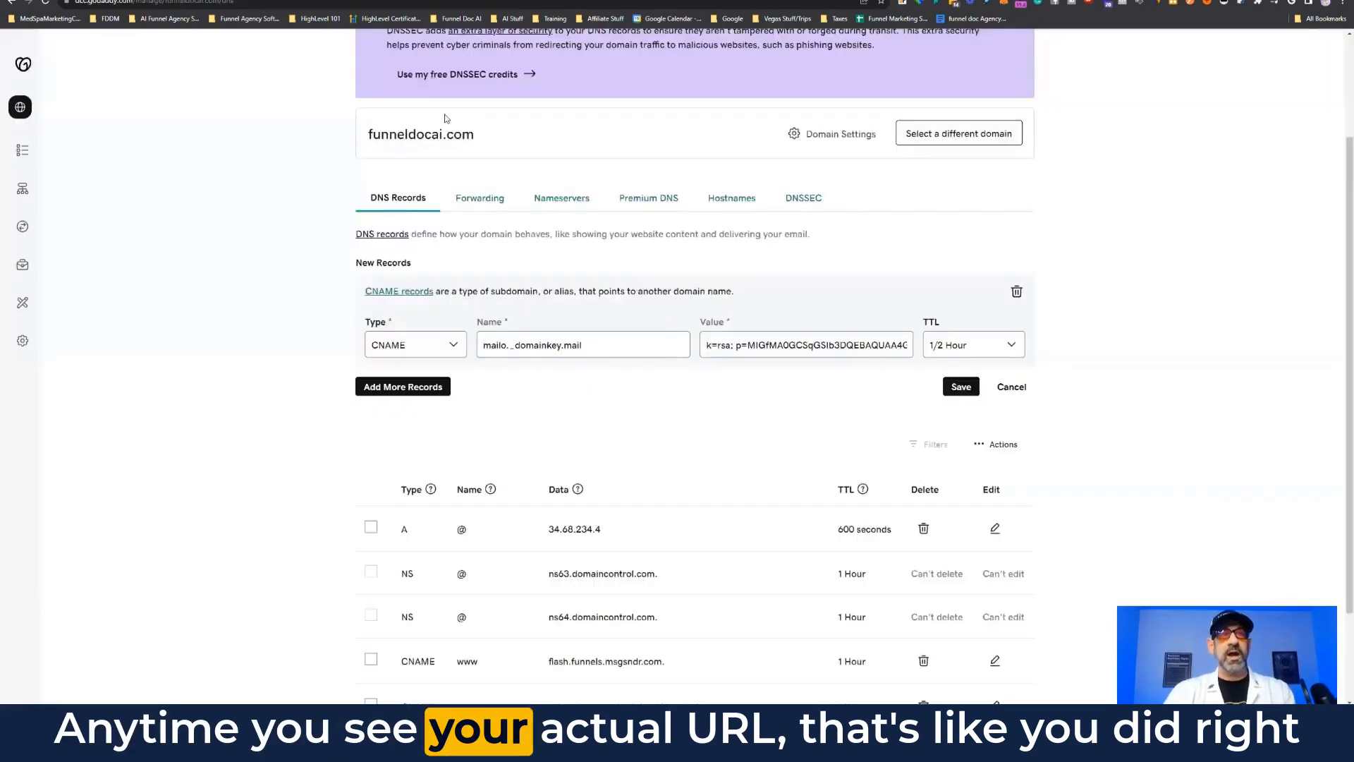
key("ctrl+shift+Tab")
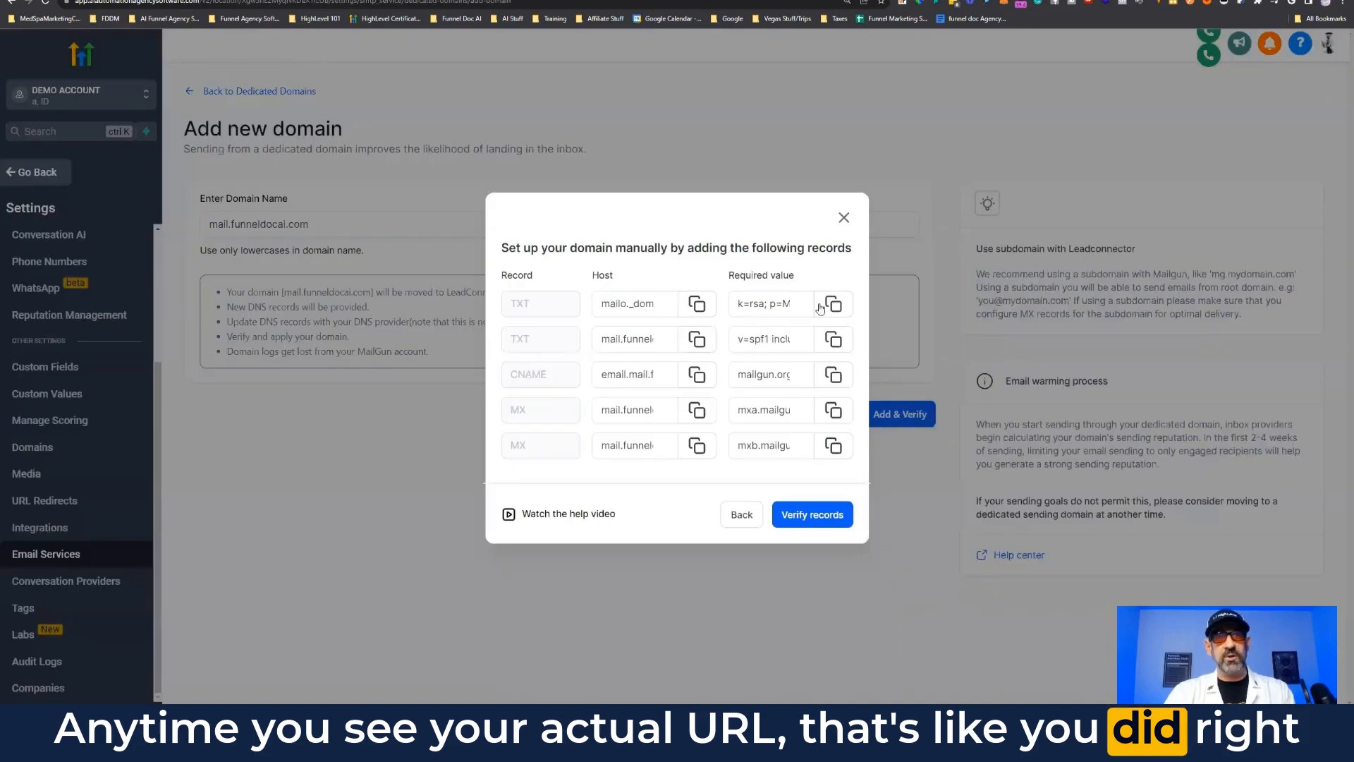
key("ctrl+Tab")
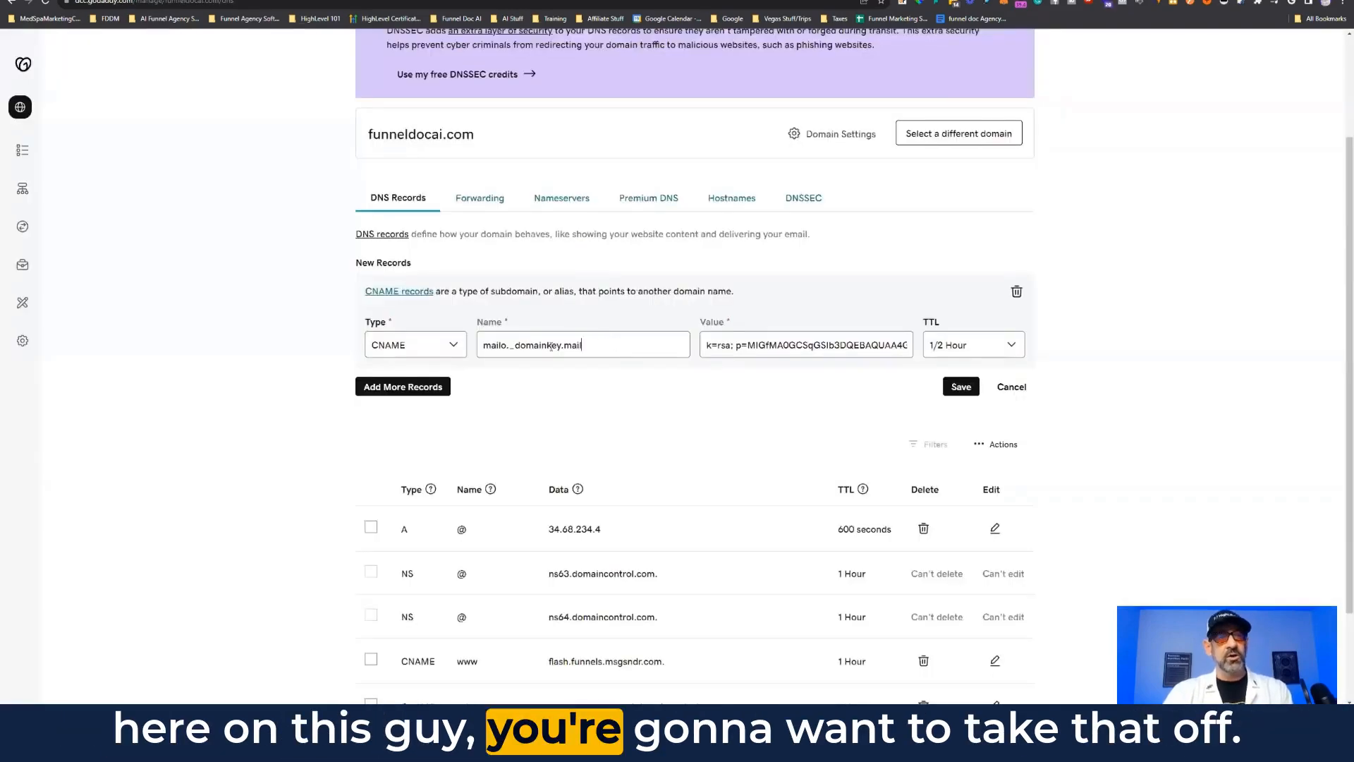
left_click_drag(605, 343, 467, 361)
key("ctrl+v")
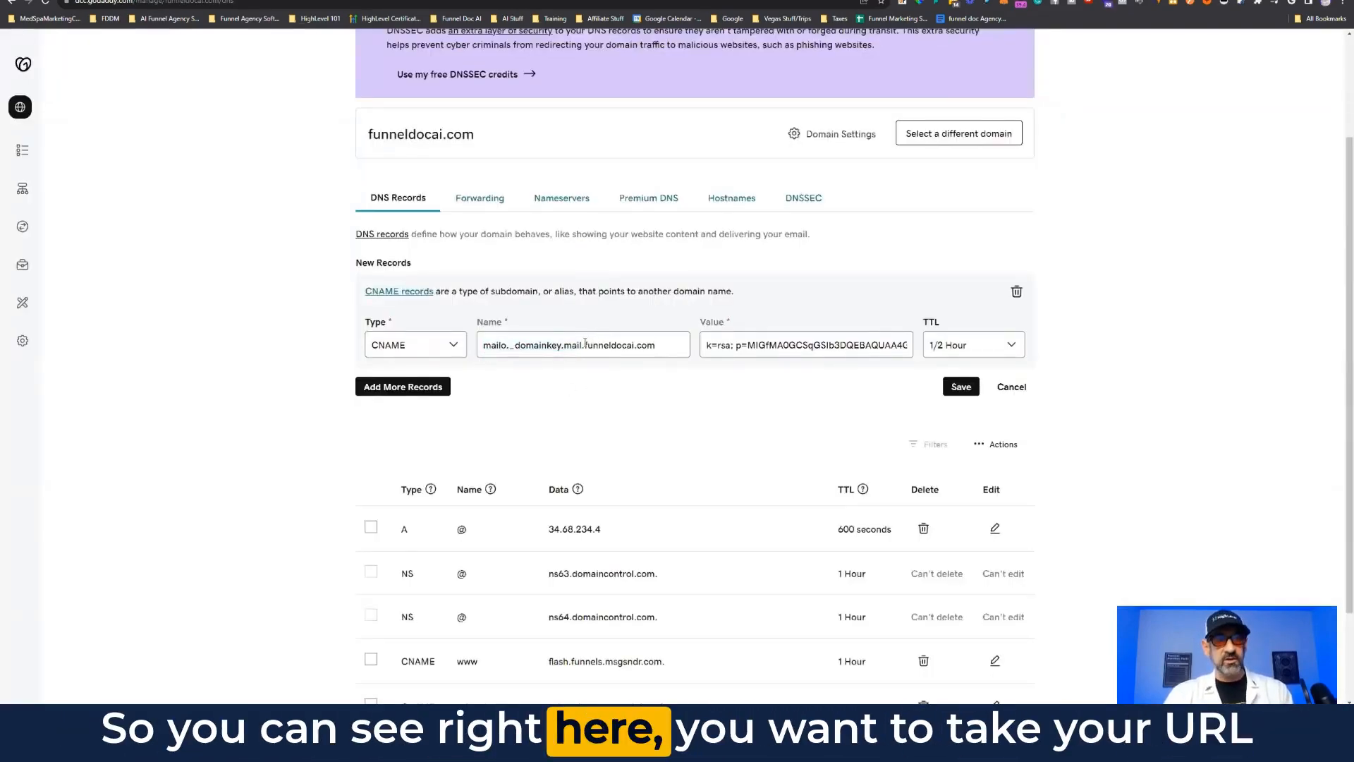
left_click_drag(582, 345, 699, 521)
key("BackSpace")
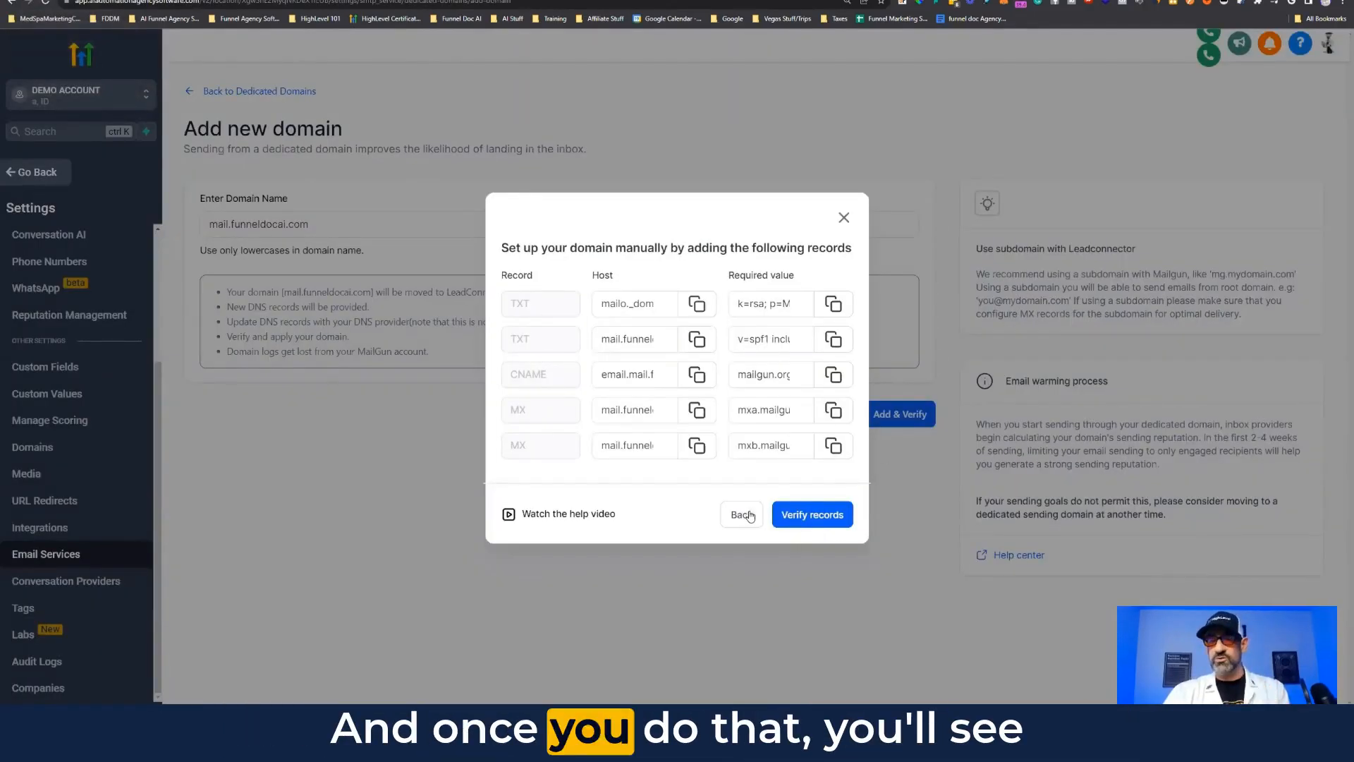
Step: Switch to automatic setup, let HighLevel detect GoDaddy, and authorize the domain
left_click(745, 515)
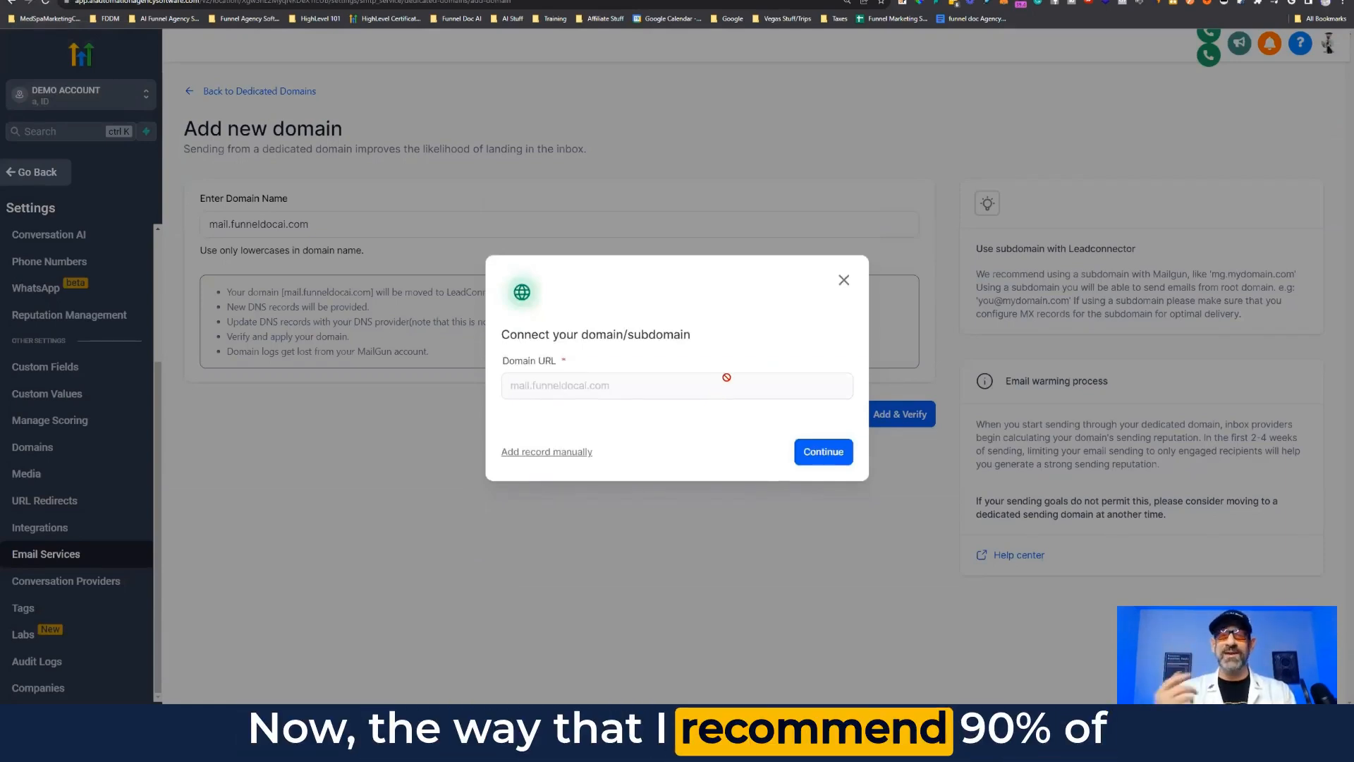
left_click(818, 454)
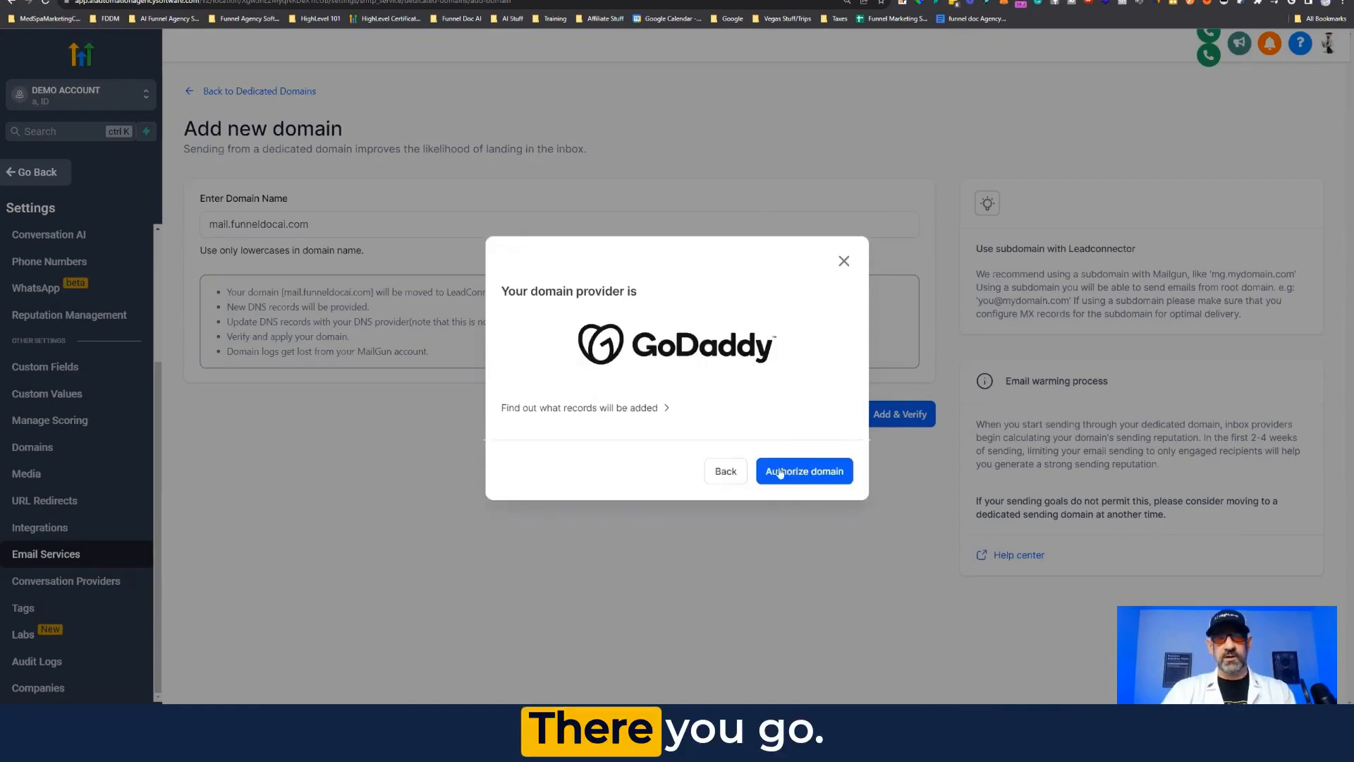
left_click(813, 479)
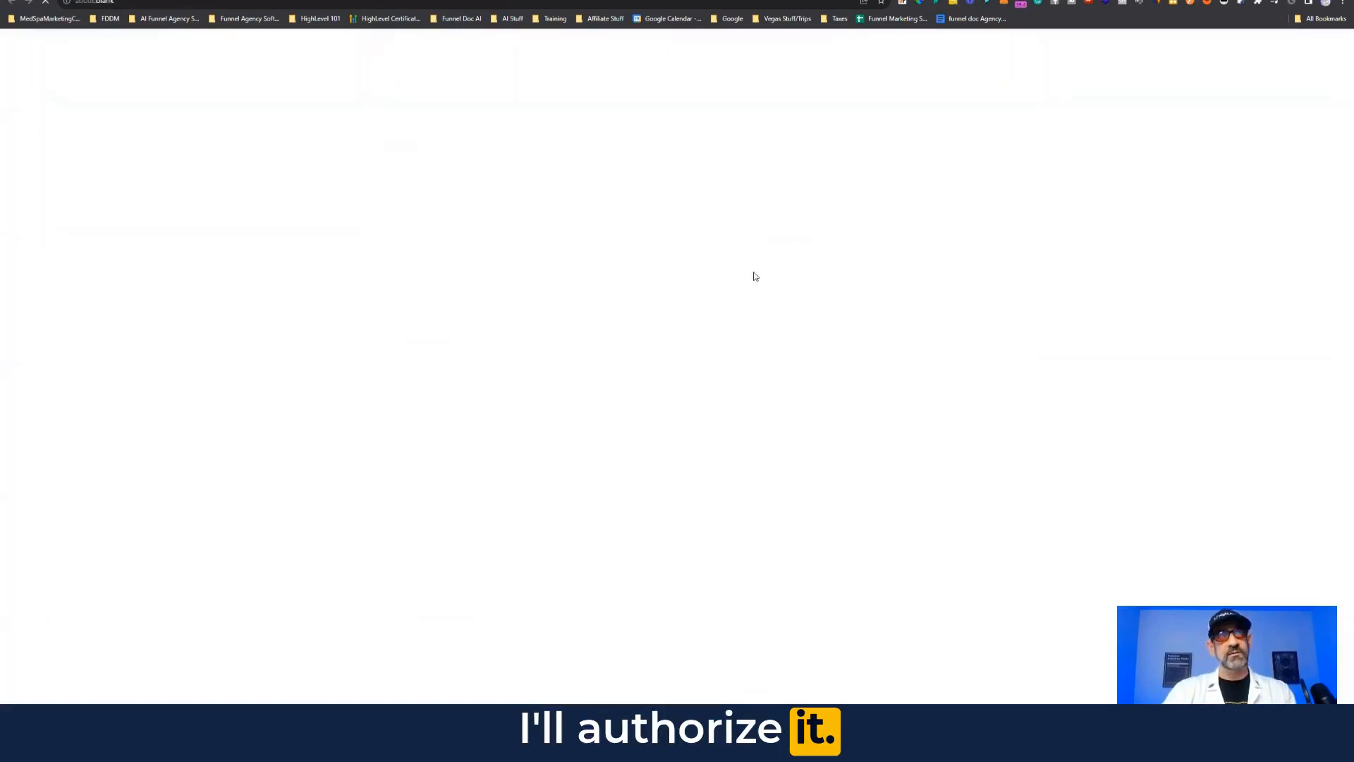
Step: Approve the GoDaddy Domain Connect request to add the DNS records
left_click(647, 359)
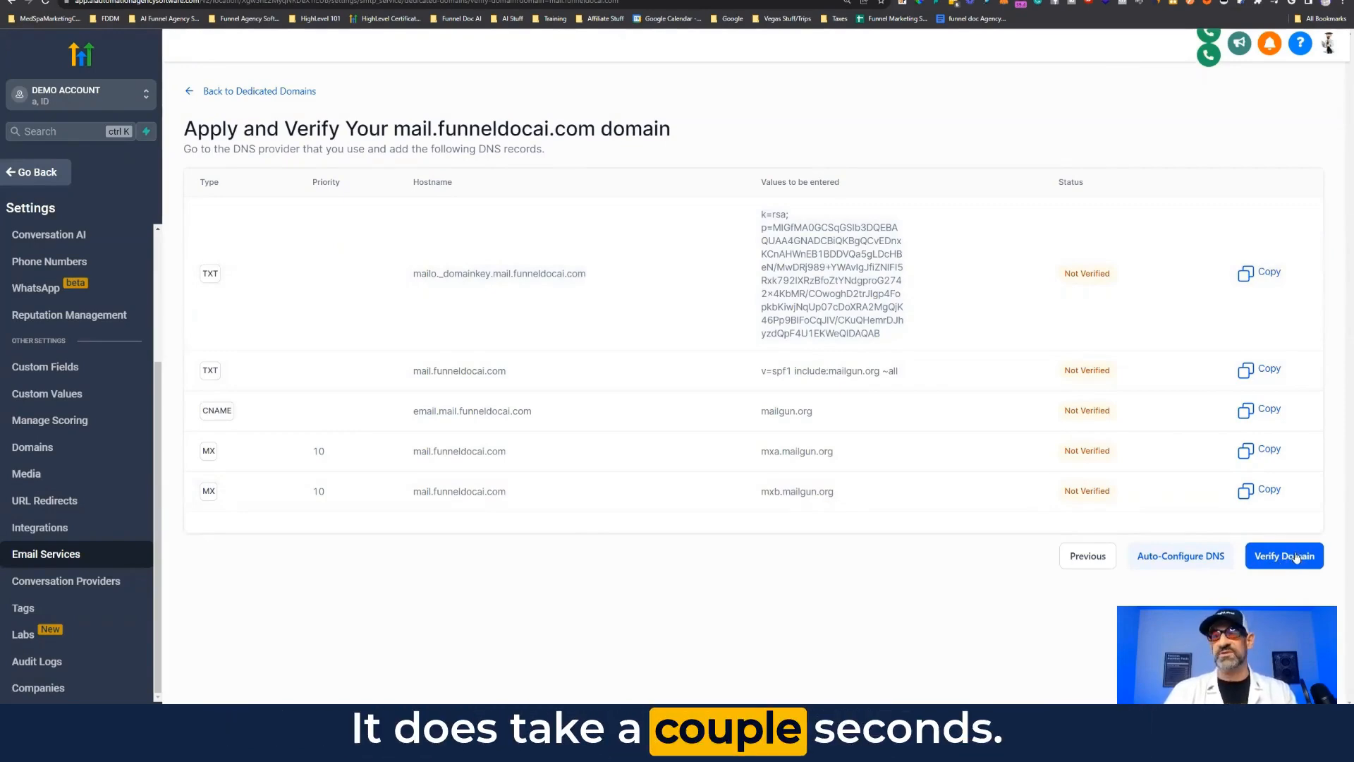
Step: Verify until all five TXT, CNAME and MX records show Verified, then return to Dedicated Domains
left_click(1294, 556)
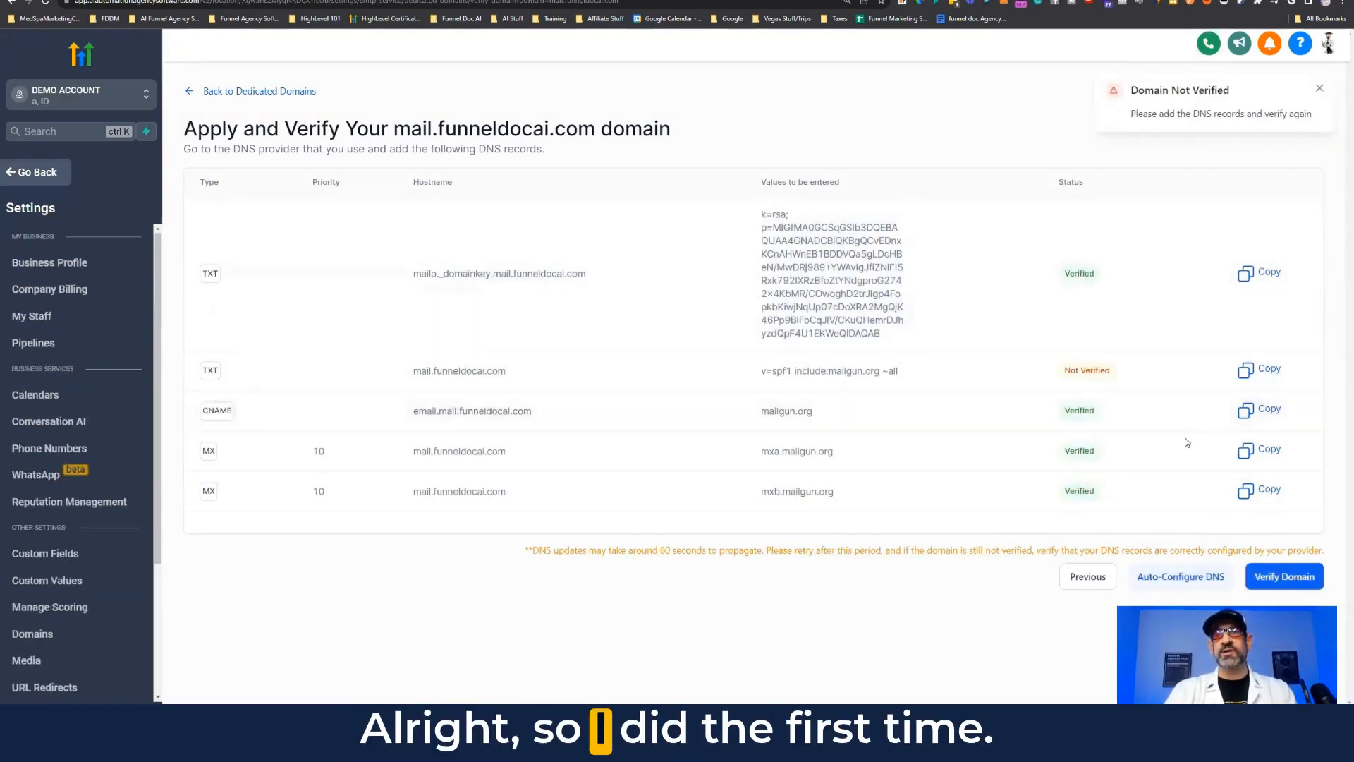
left_click(1291, 575)
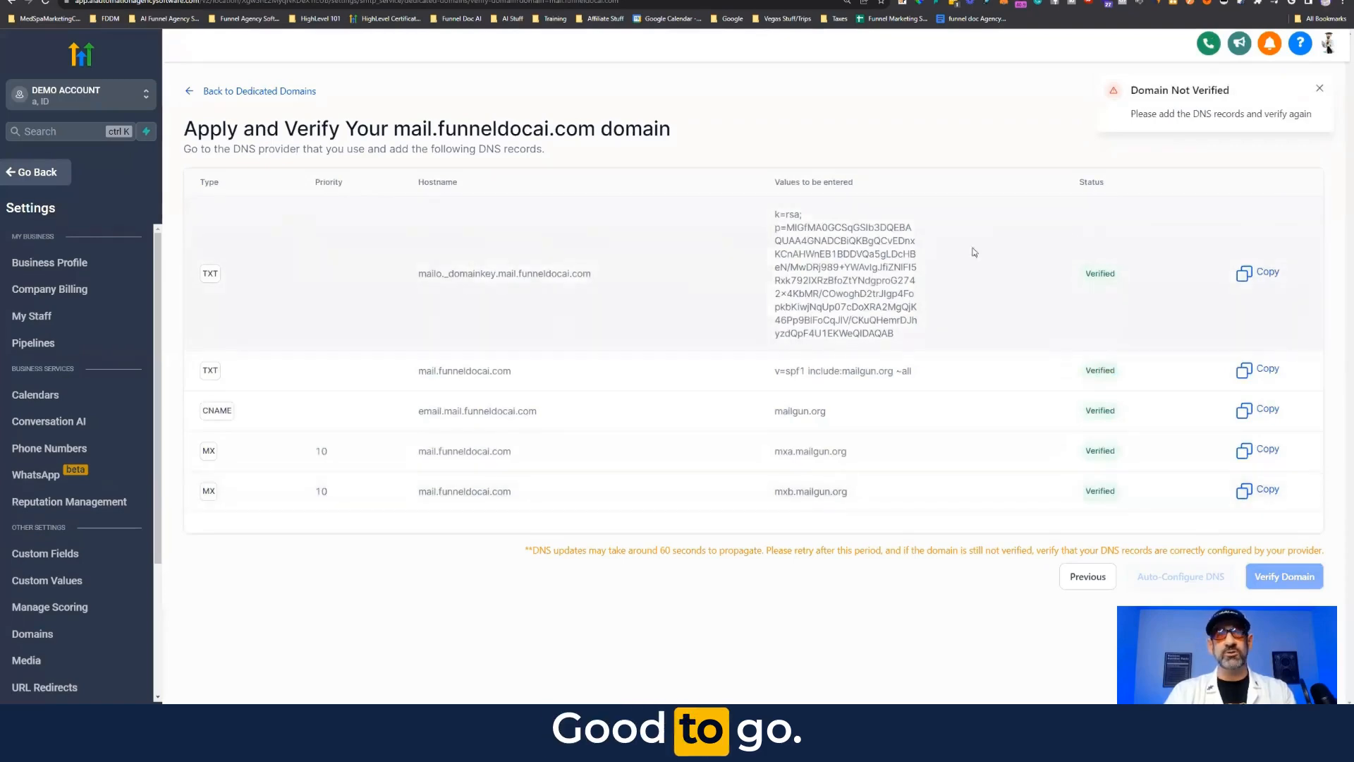
left_click(215, 92)
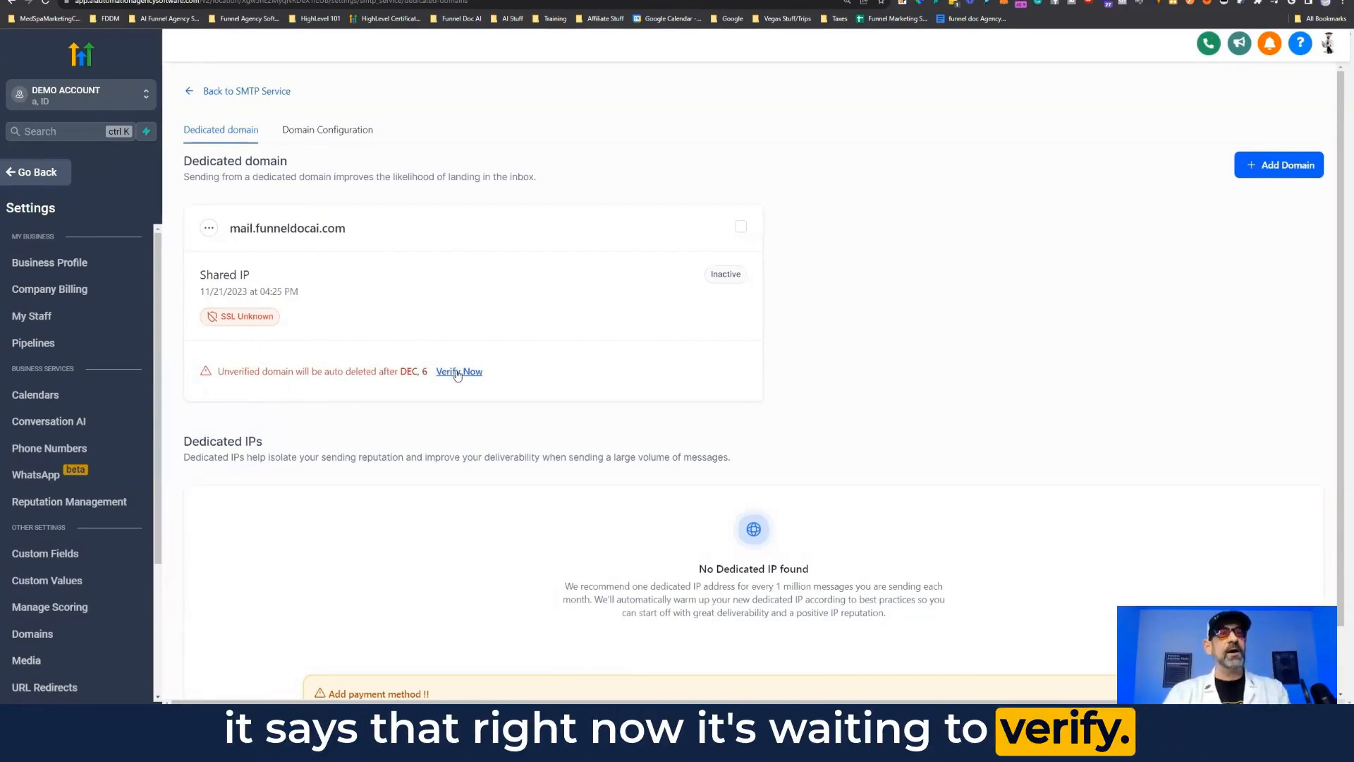
Step: Verify mail.funneldocai.com from its domain card so it becomes Active with SSL Issued
left_click(457, 371)
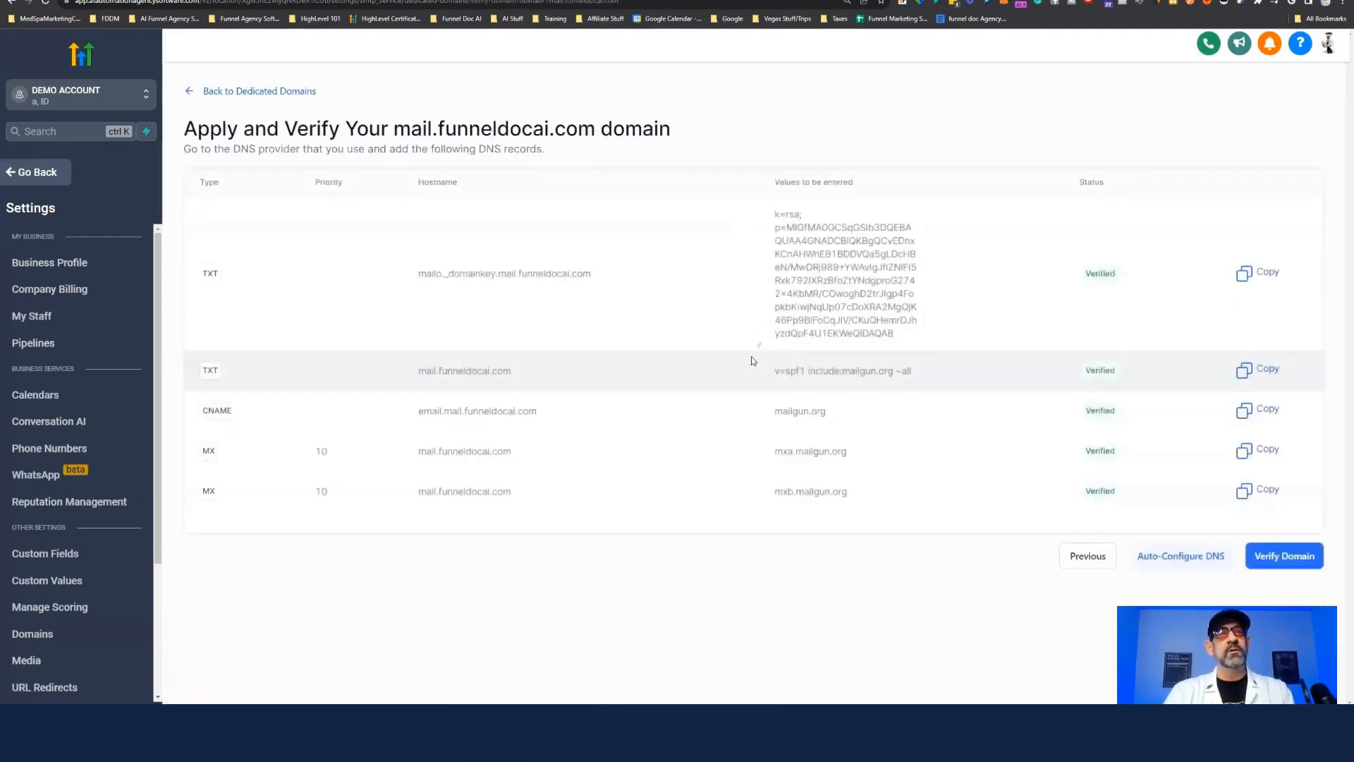
left_click(1283, 557)
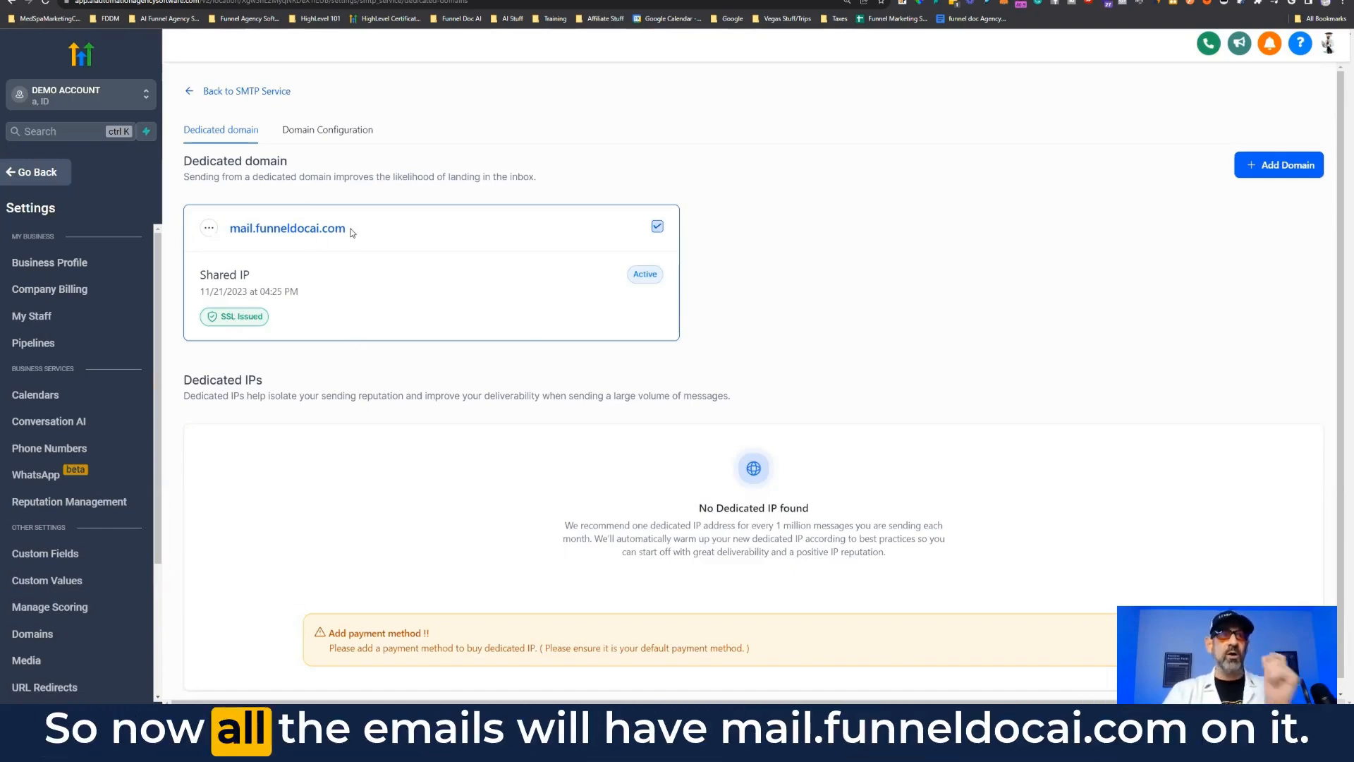
left_click_drag(352, 233, 271, 223)
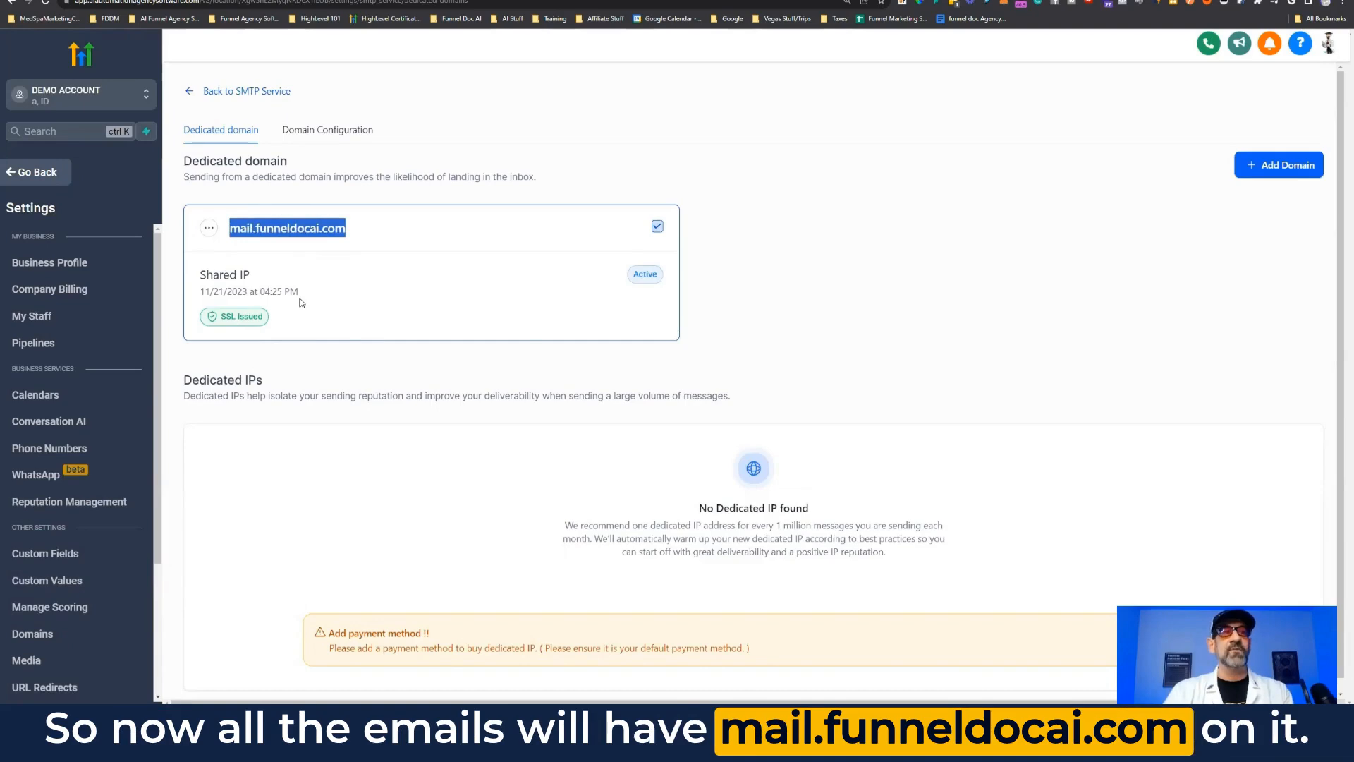